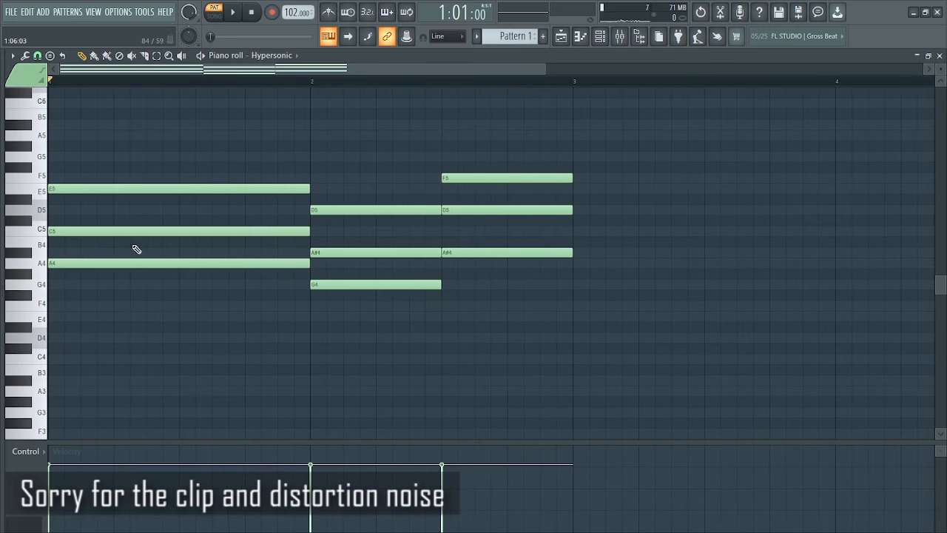
- Copy the lowest note of each of the three chords (A4, G4, A#4) one octave down to A3, G3 and A#3
click(138, 263)
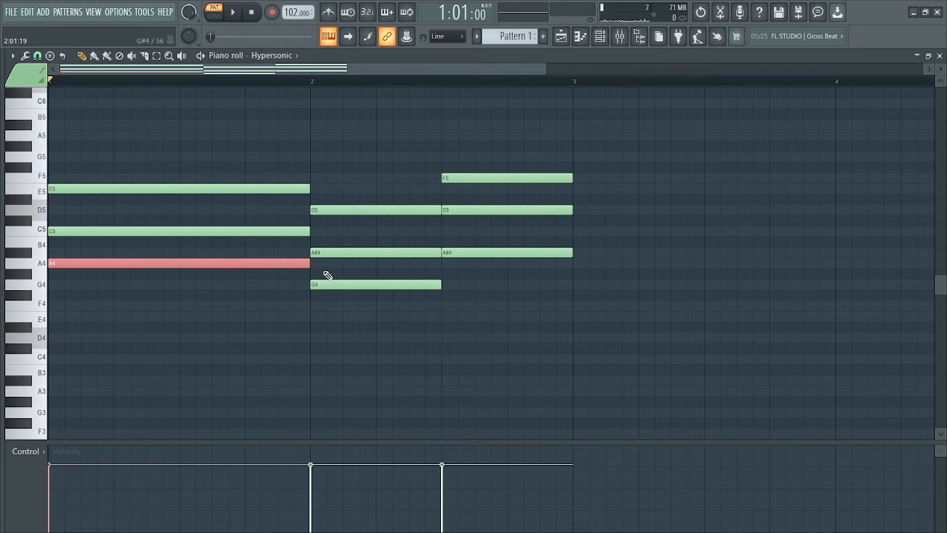
drag(324, 269, 361, 290)
ctrl+shift+click(462, 253)
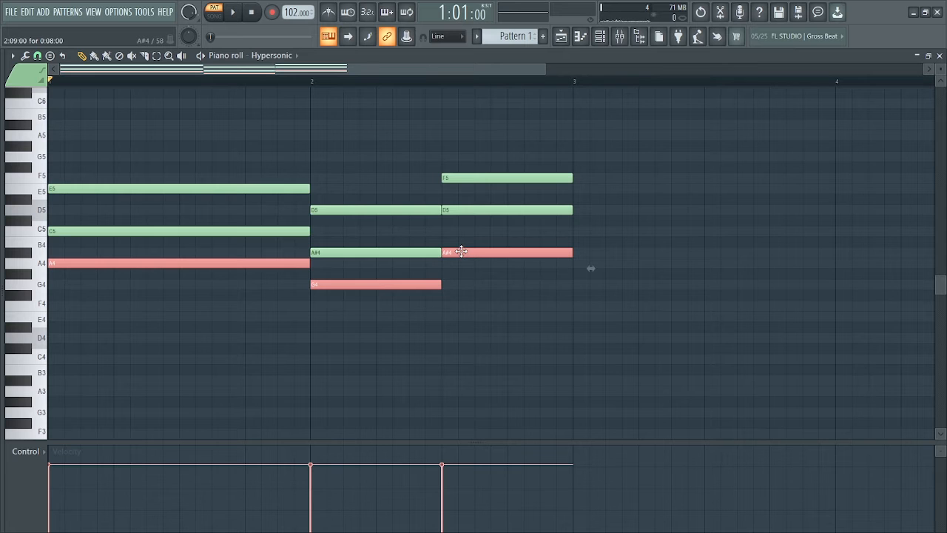
key(ctrl+Down)
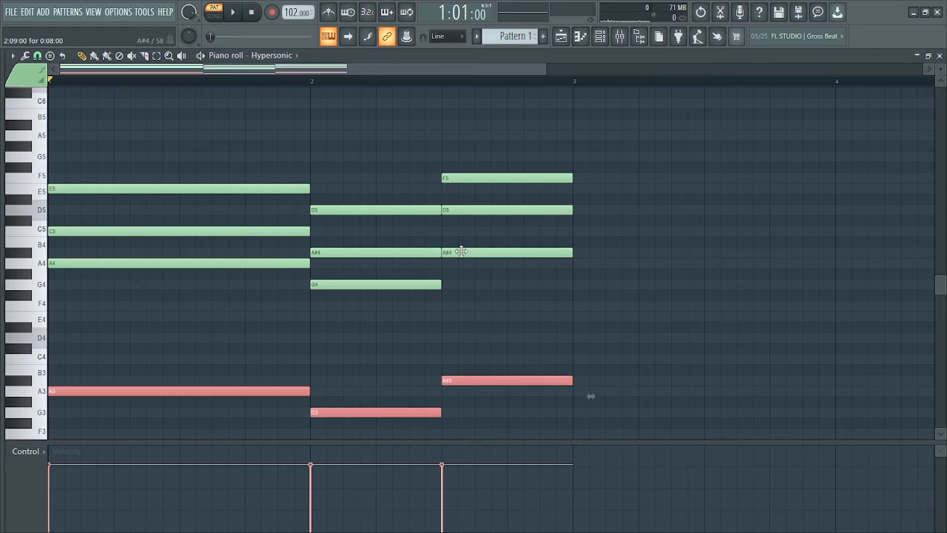
click(606, 284)
right_click(624, 285)
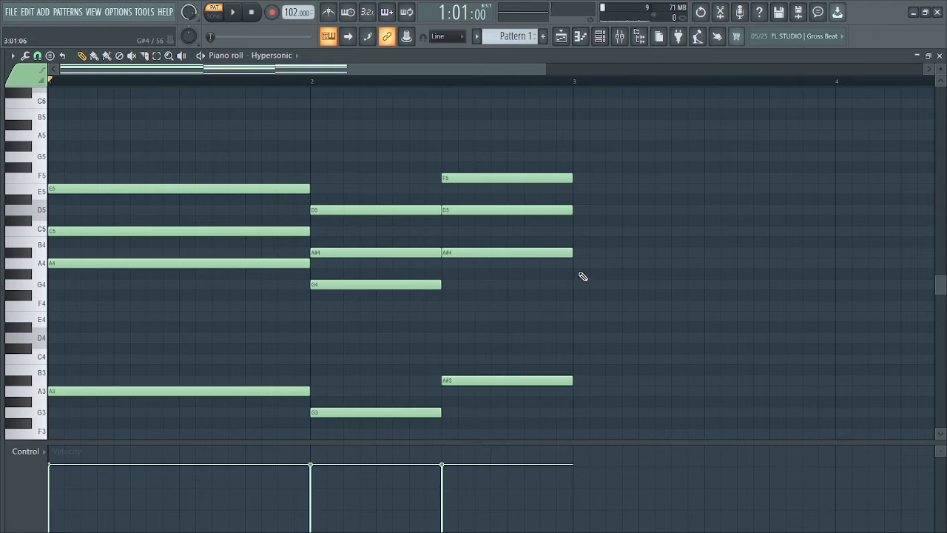
- Play the pattern to hear the chords with the added bass notes
key(space)
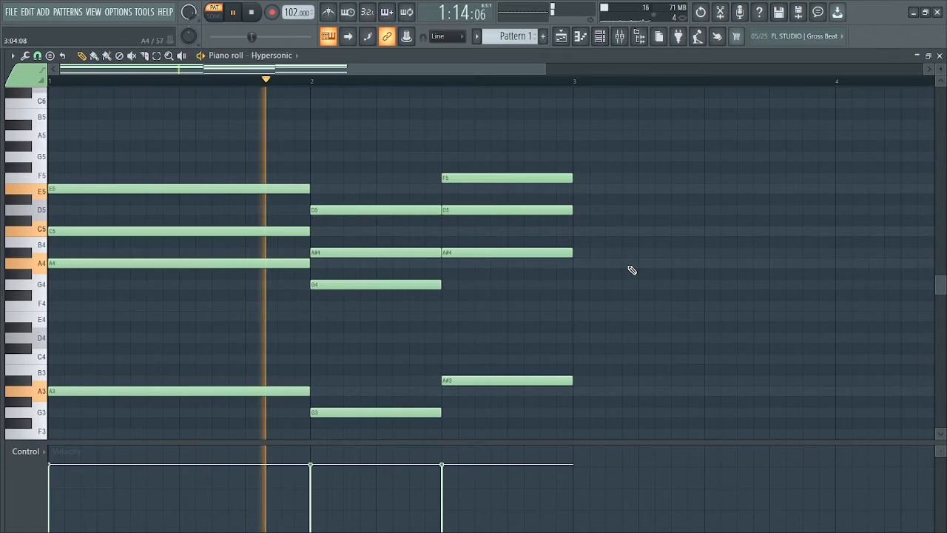
scroll(631, 269, down, 3)
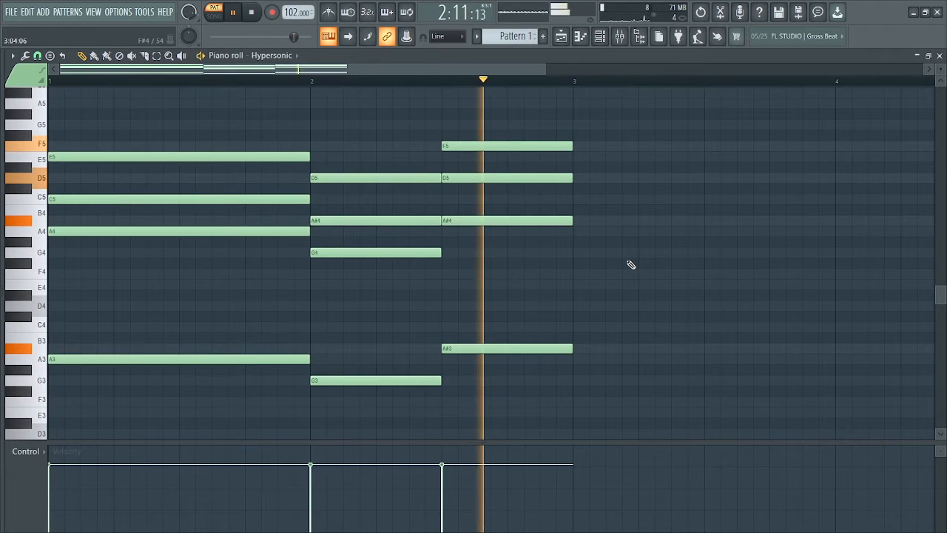
key(space)
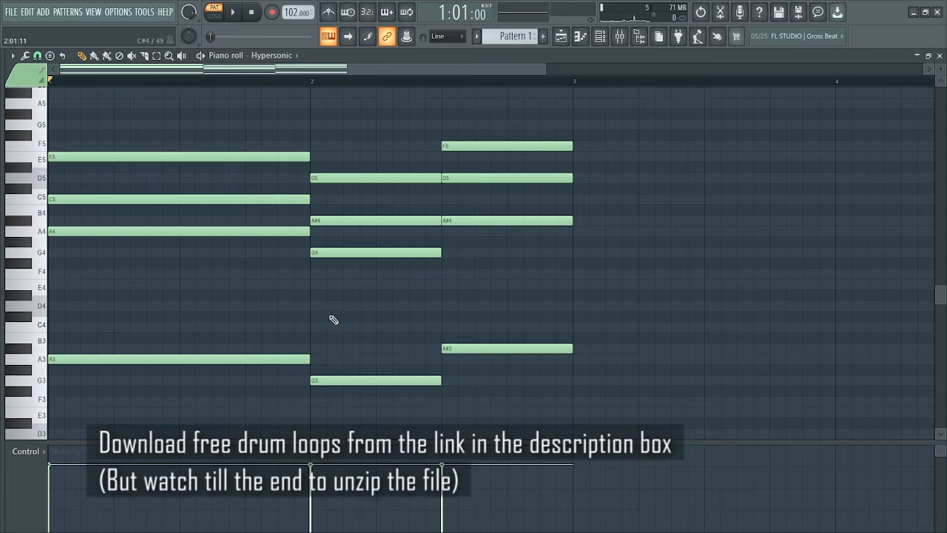
- Move the middle note of each chord (C5, A#4, D5) up one octave to C6, A#5 and D6
click(156, 199)
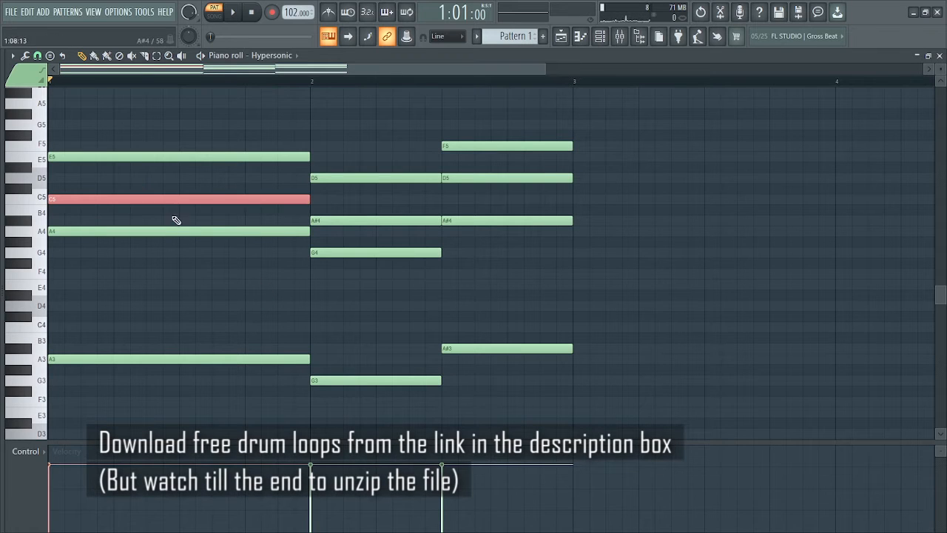
shift+click(377, 221)
shift+click(477, 178)
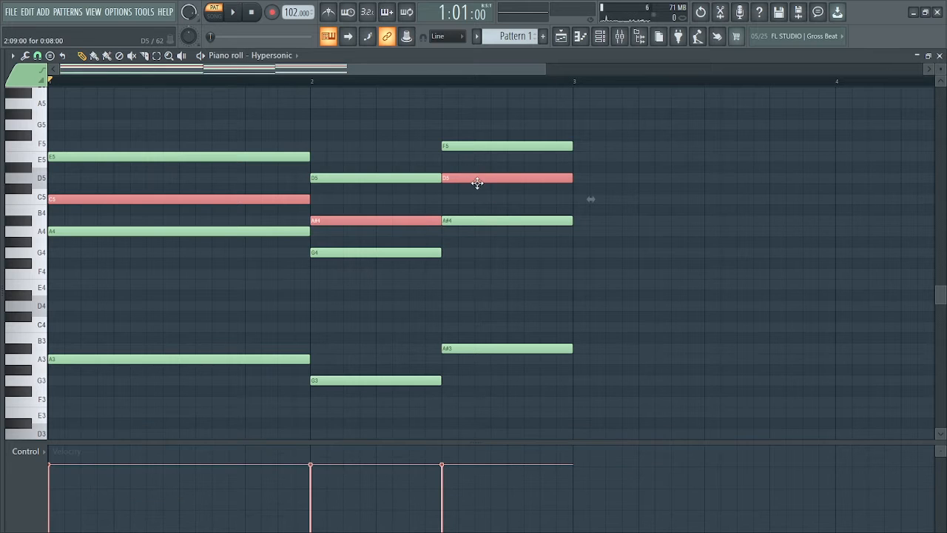
scroll(579, 229, up, 4)
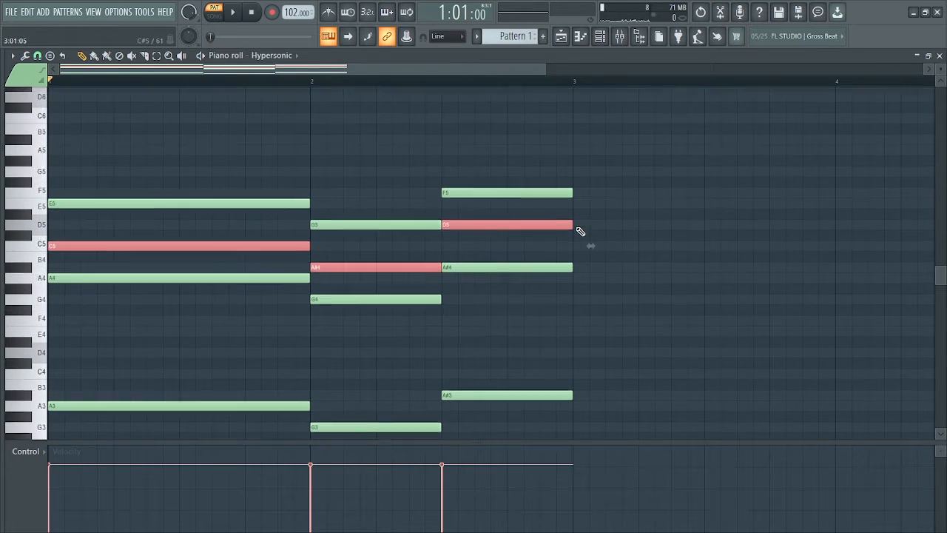
key(ctrl+Up)
click(600, 231)
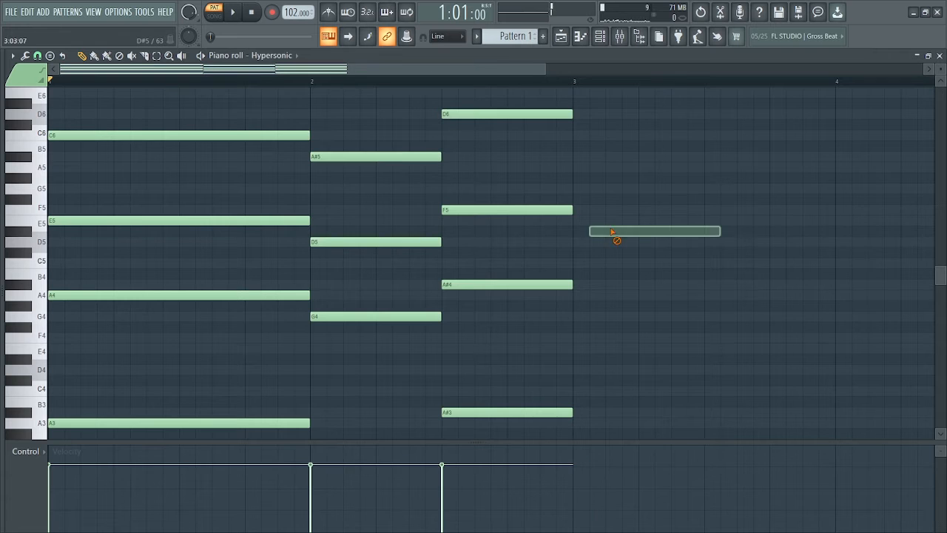
scroll(589, 236, down, 3)
- Play the pattern twice to check how the widened chord voicings sound
key(space)
scroll(622, 206, up, 7)
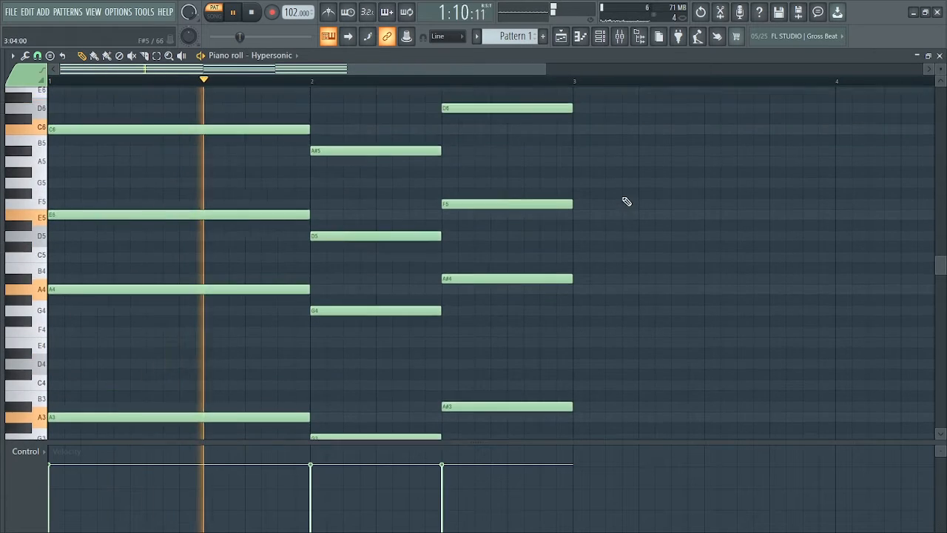
scroll(658, 213, down, 3)
scroll(659, 211, down, 4)
scroll(656, 207, up, 2)
key(space)
drag(939, 67, 940, 80)
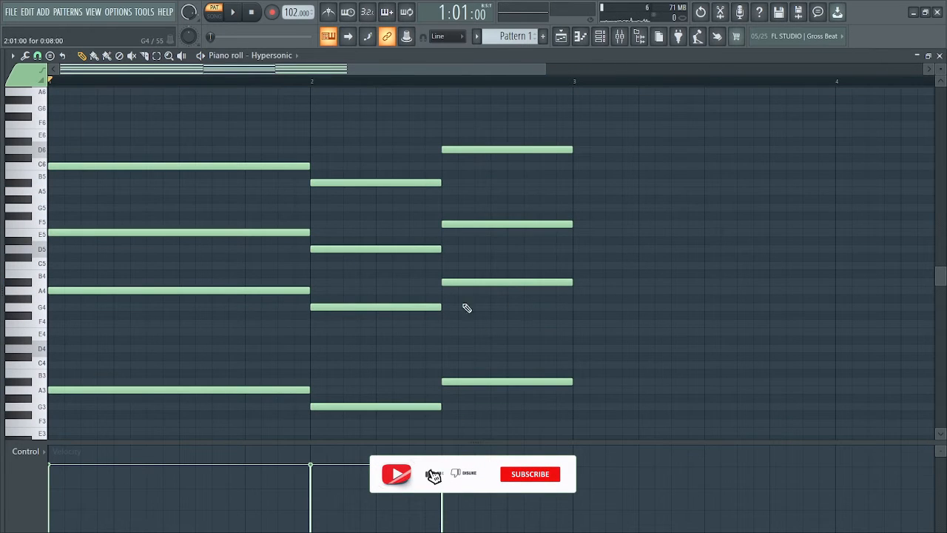
key(space)
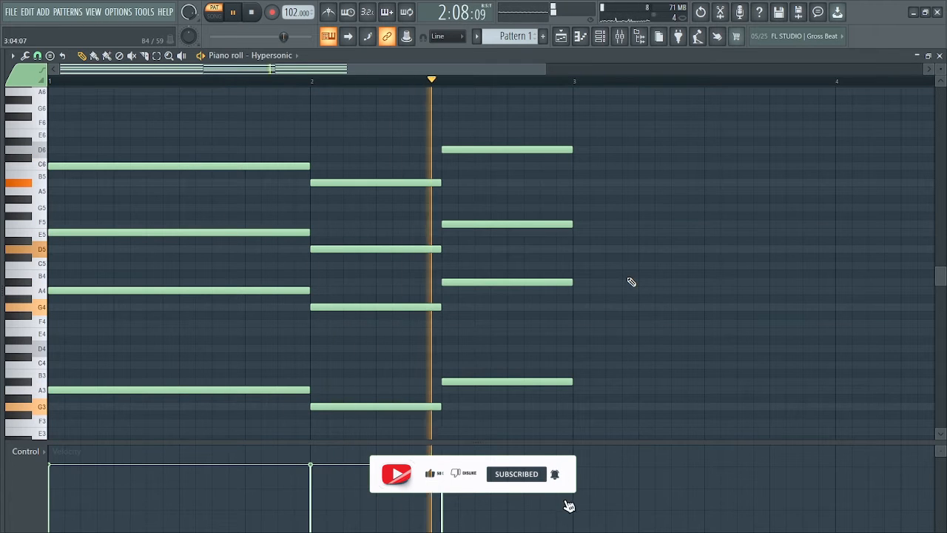
key(space)
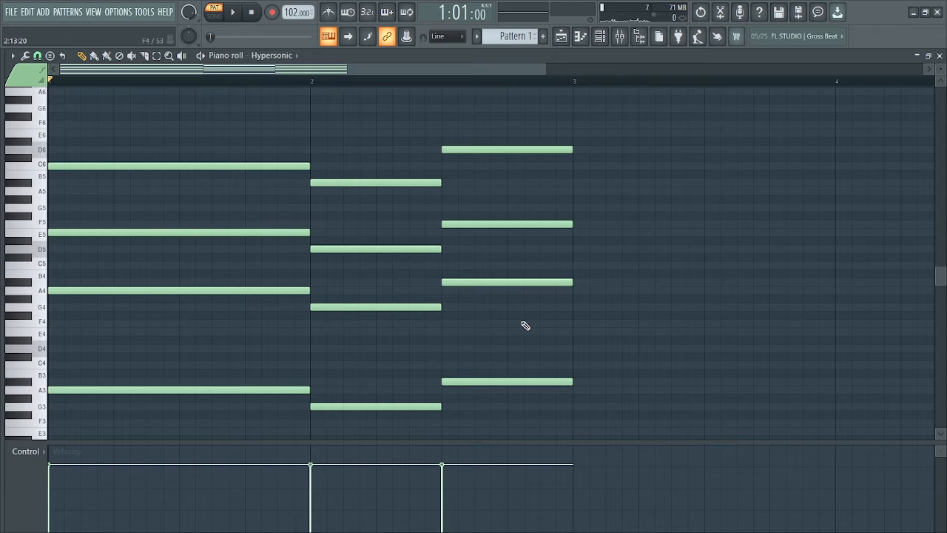
- Apply the Strumizer to the chords with a small start time strength so their notes start slightly staggered
scroll(525, 326, down, 2)
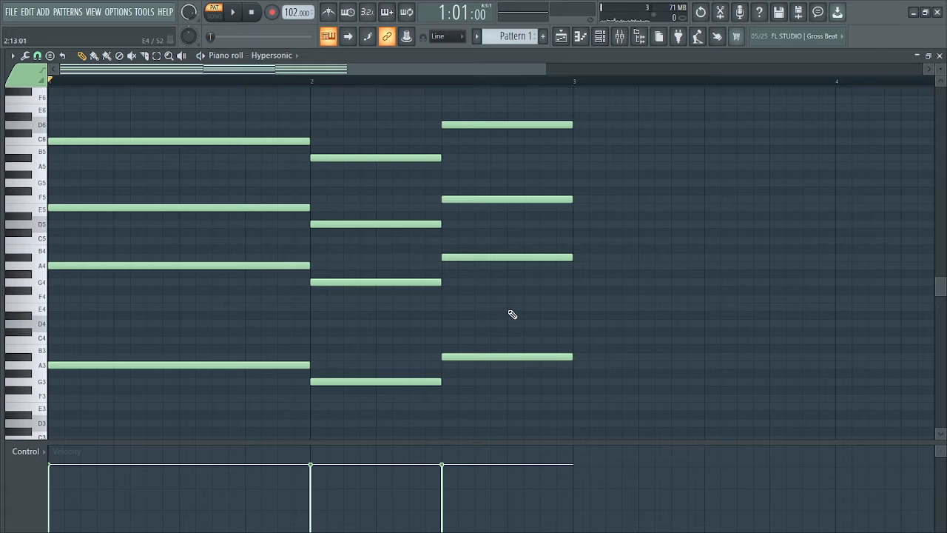
key(alt+s)
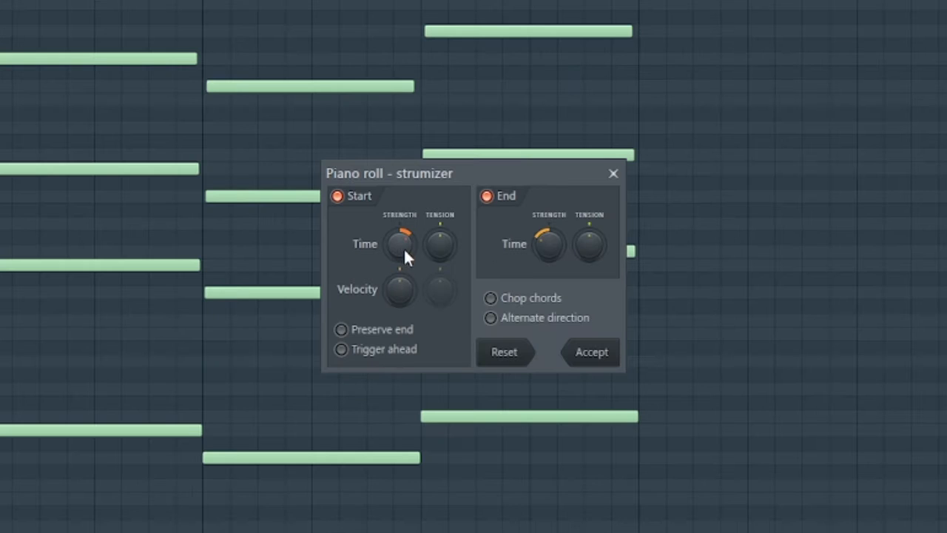
drag(399, 244, 399, 221)
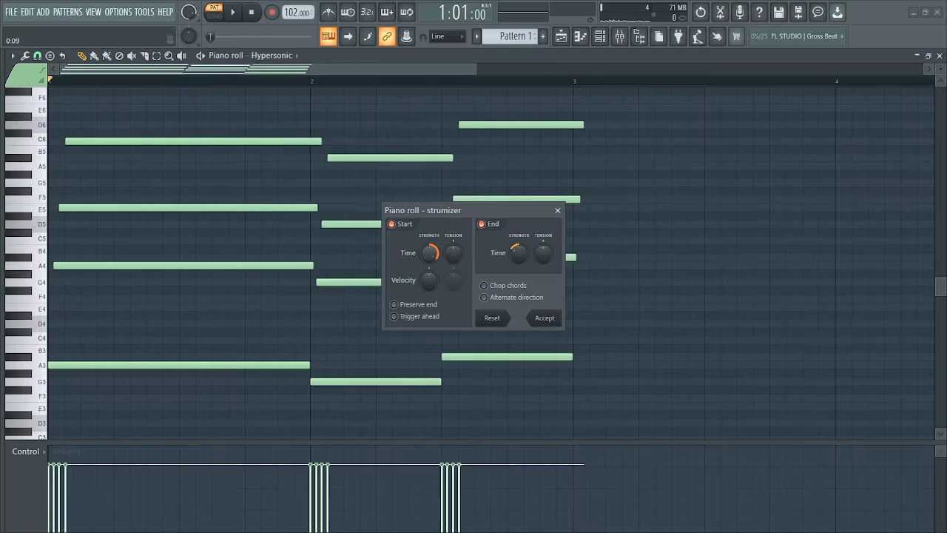
drag(429, 253, 429, 263)
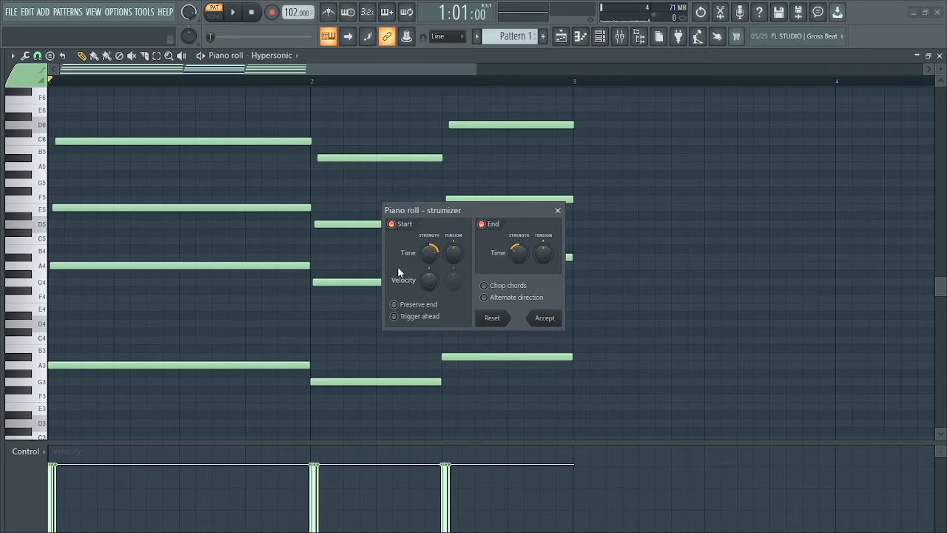
drag(432, 253, 433, 256)
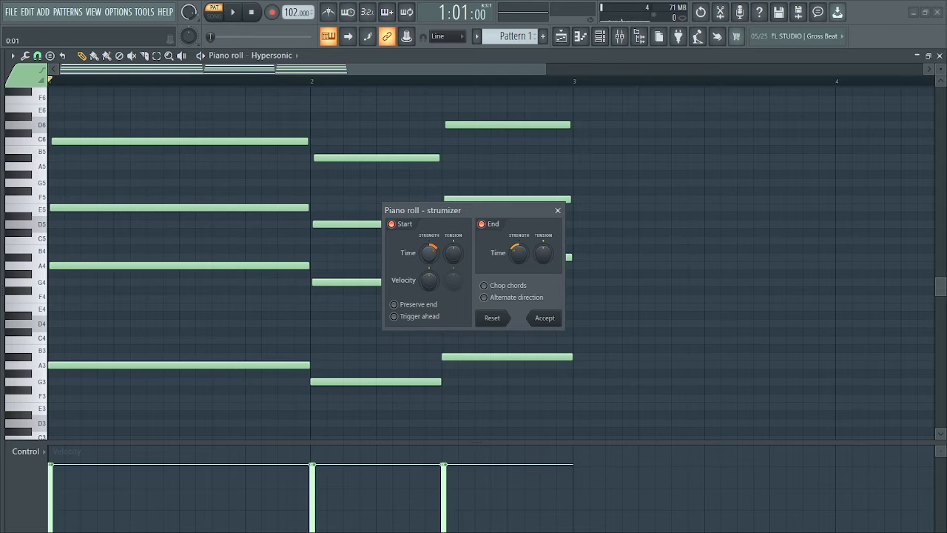
key(space)
click(545, 318)
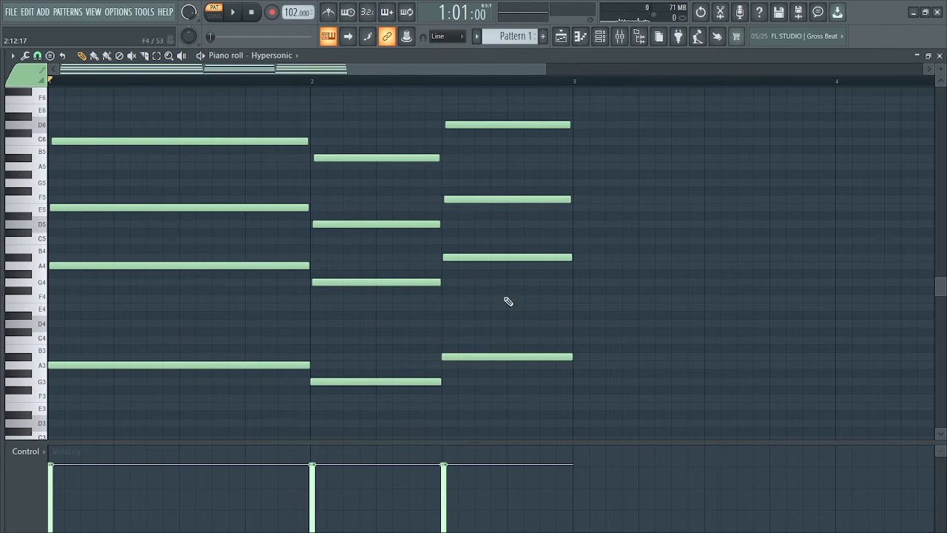
- Apply the Randomizer to the notes' pan, velocity and release levels with Bipolar enabled, and listen to the pattern
key(alt+r)
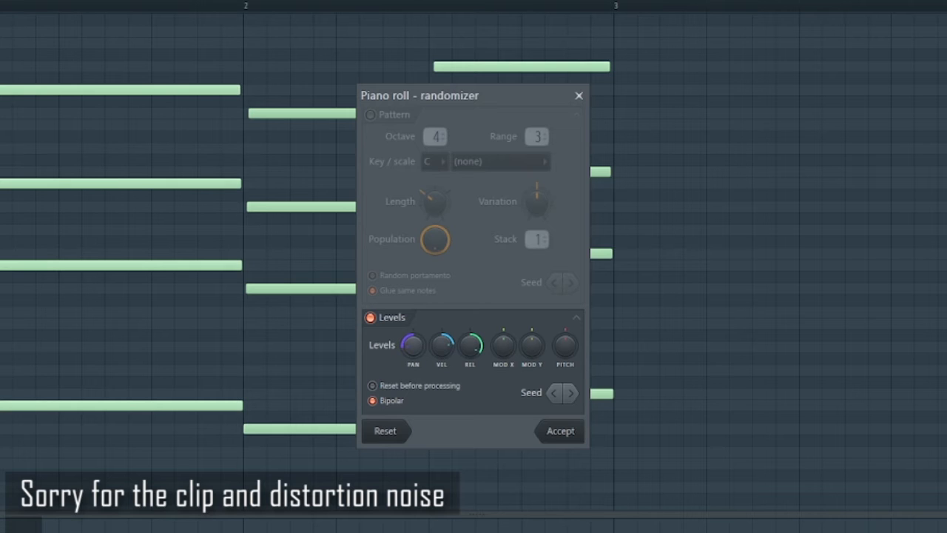
click(560, 437)
key(space)
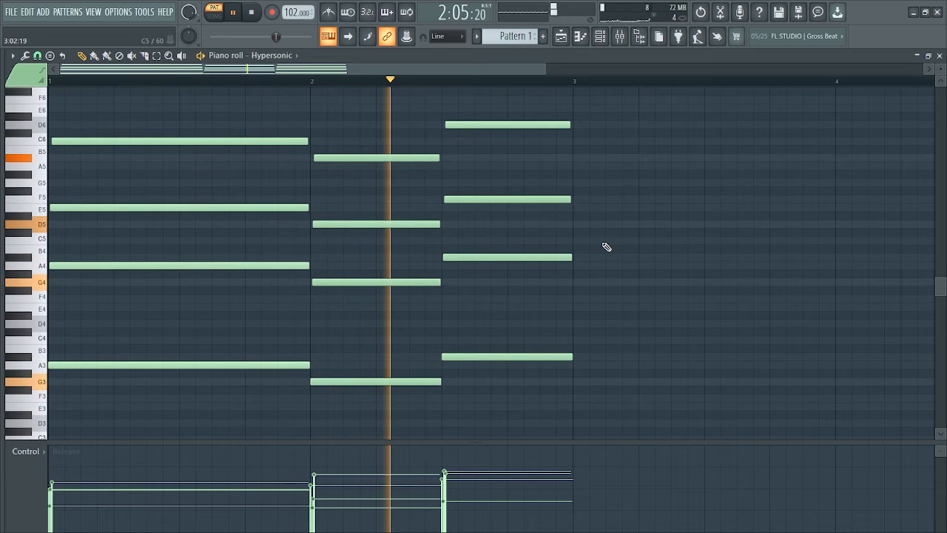
key(space)
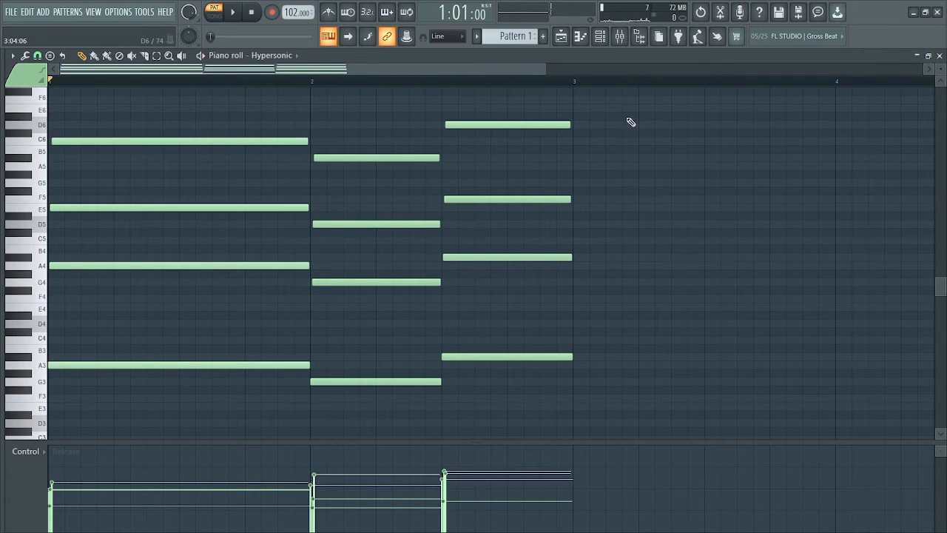
- Show the channel rack and route the Hypersonic channel to mixer track Insert 1
click(601, 37)
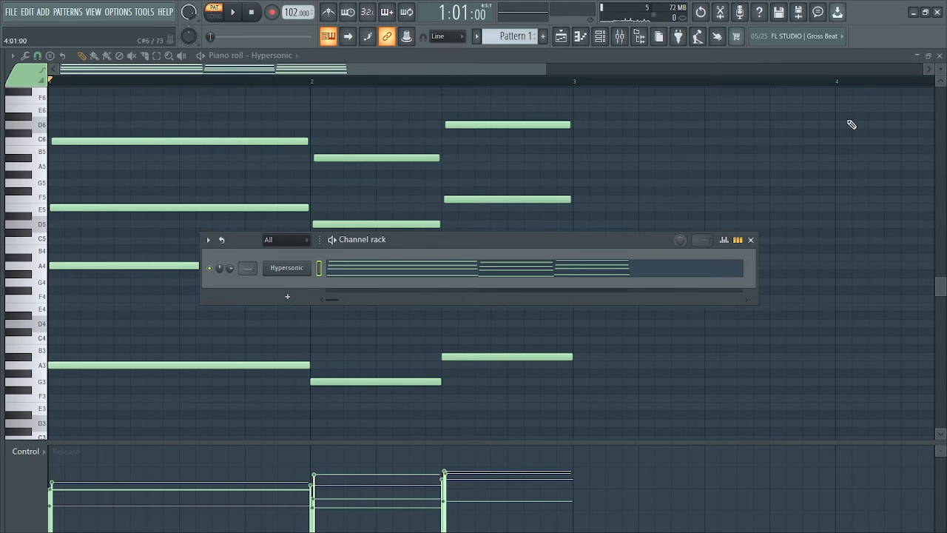
drag(396, 253, 320, 282)
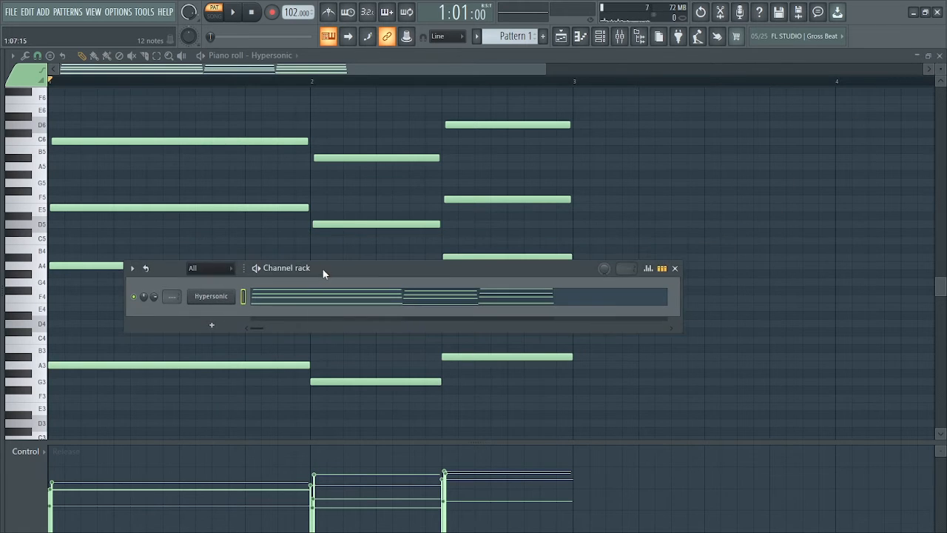
double_click(169, 301)
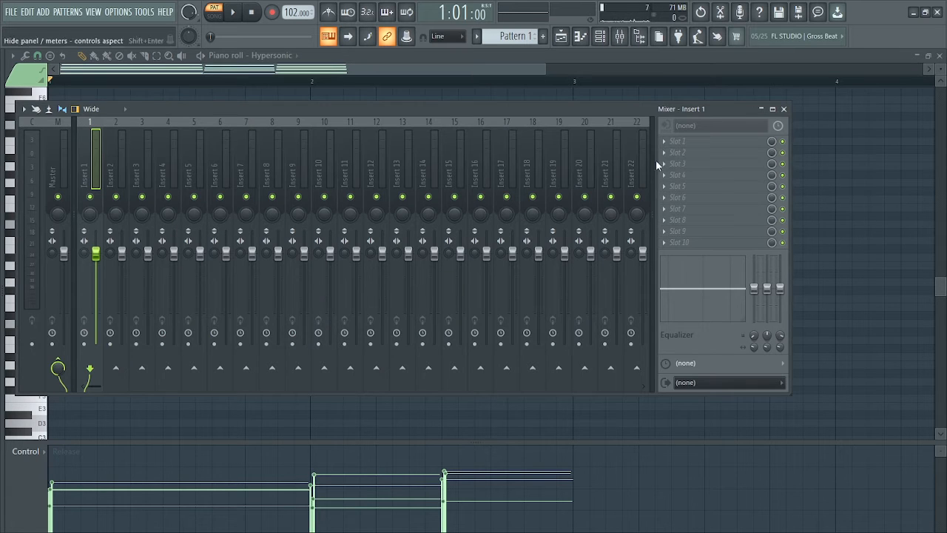
- Load Fruity Parametric EQ 2 in slot 1 of Insert 1 and choose its 20Hz + 18kHz cut preset
click(664, 142)
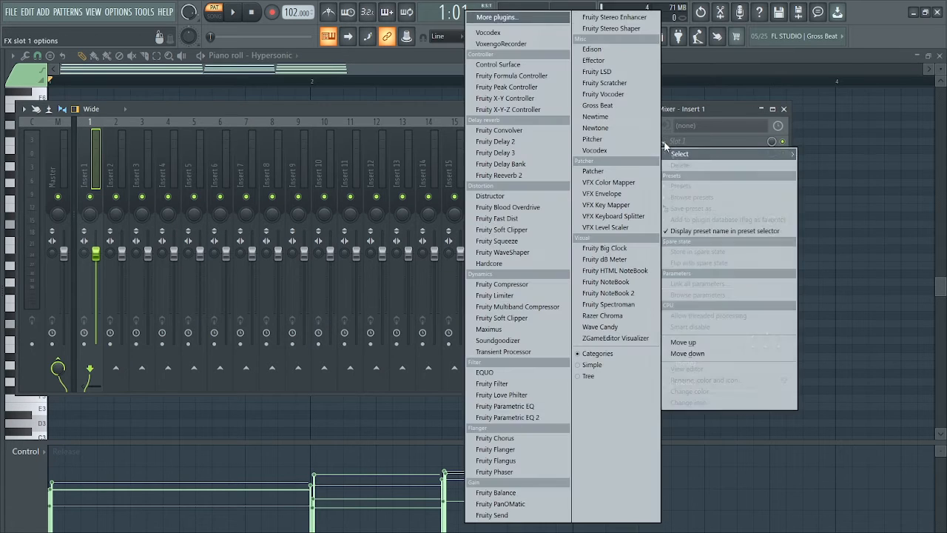
click(511, 419)
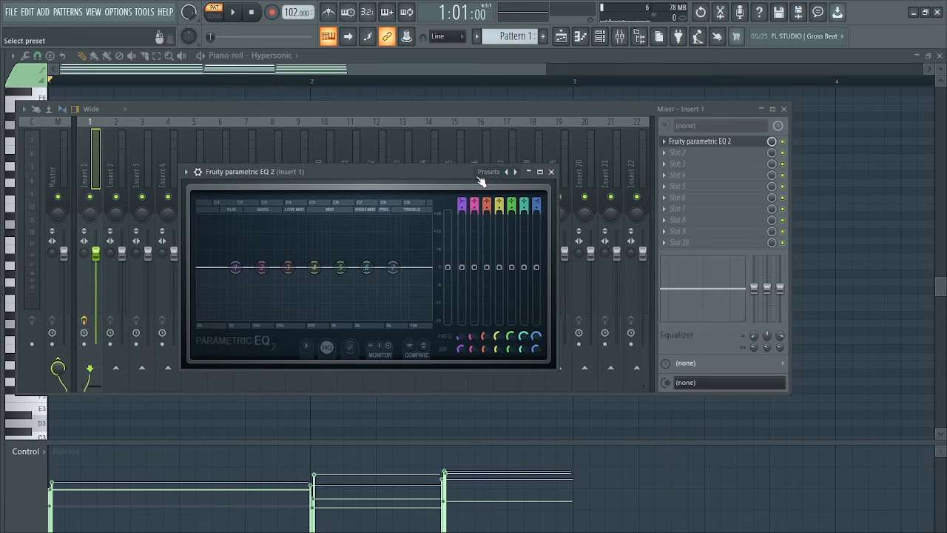
click(482, 178)
click(509, 212)
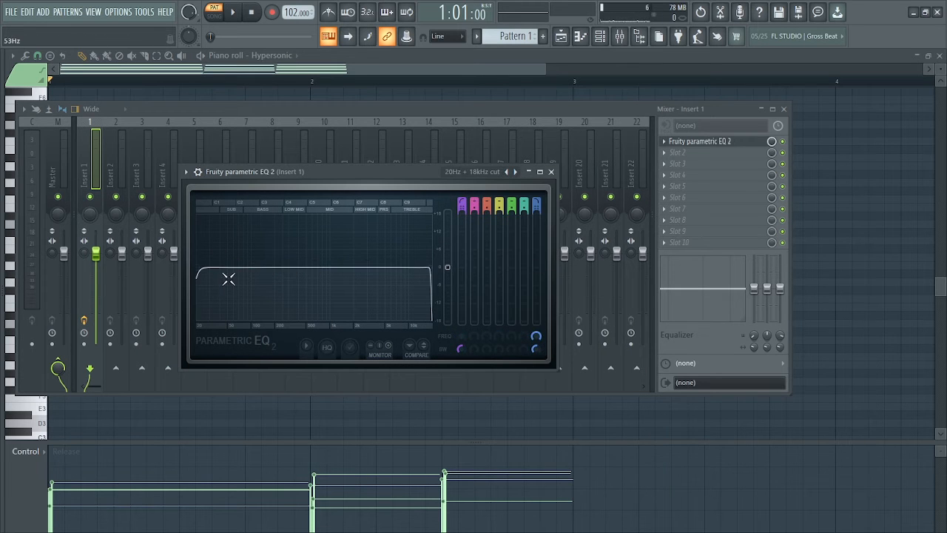
- Set the EQ's low cut to about 57 Hz and lower its high cut while listening to the pattern
key(space)
drag(207, 267, 252, 267)
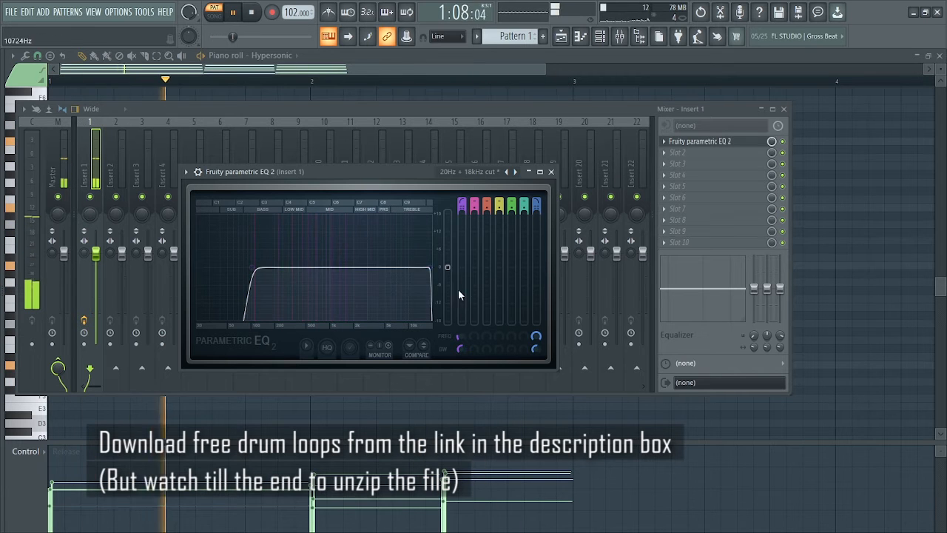
drag(430, 267, 405, 267)
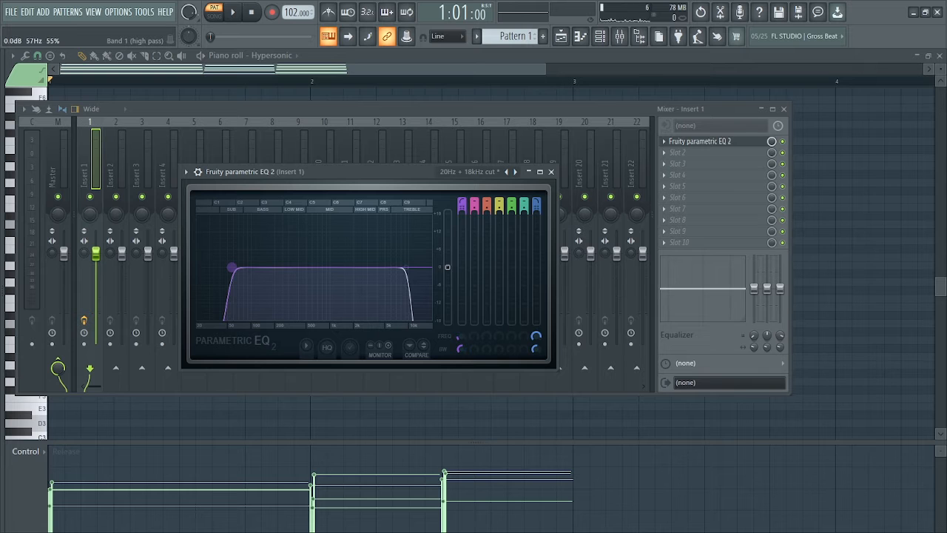
key(space)
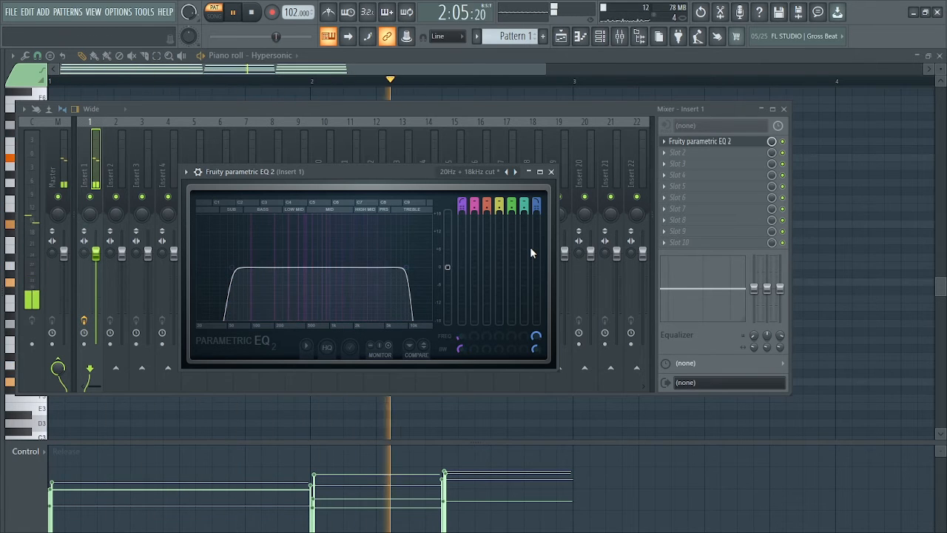
key(space)
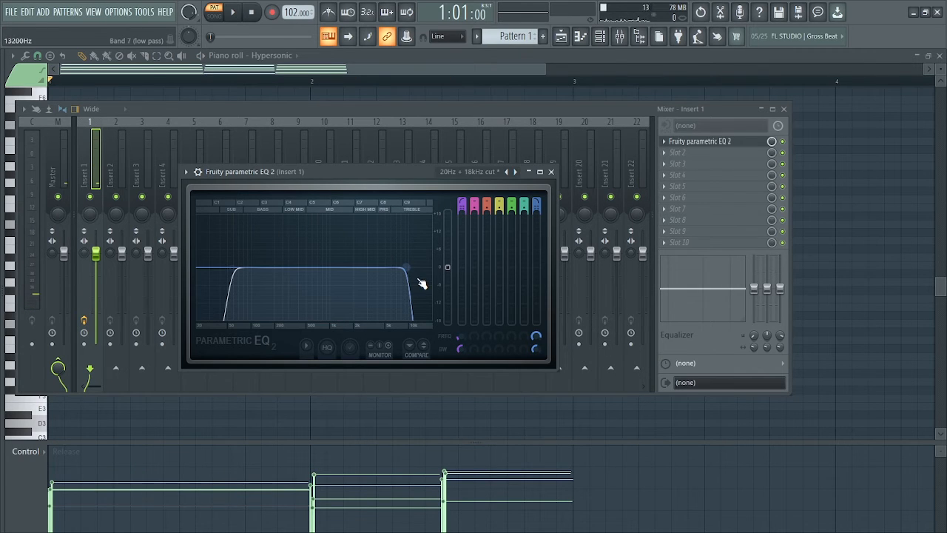
- Close the EQ, then lower Insert 1's volume fader and play the pattern
click(551, 171)
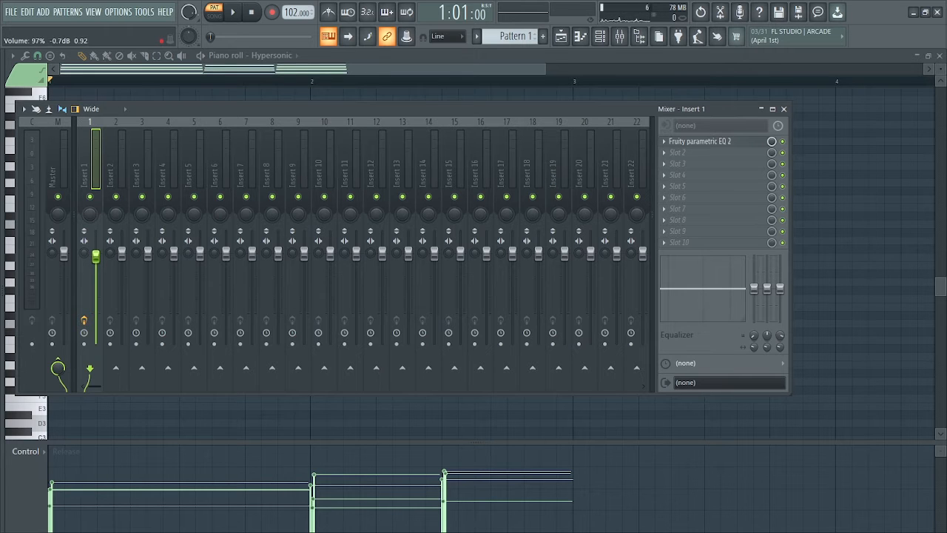
key(space)
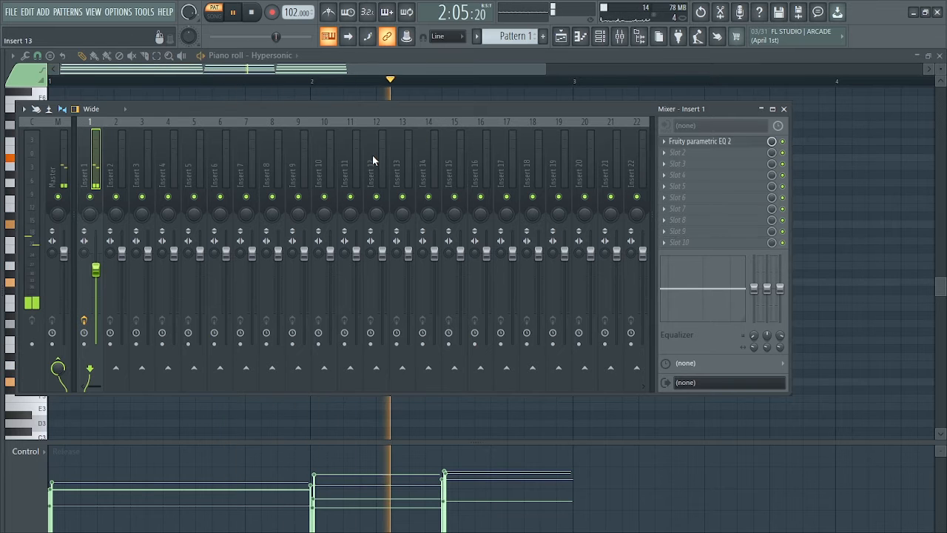
- Stop playback, close the mixer, show the channel rack and clone the Hypersonic channel
drag(362, 116, 372, 116)
key(space)
key(F9)
key(F6)
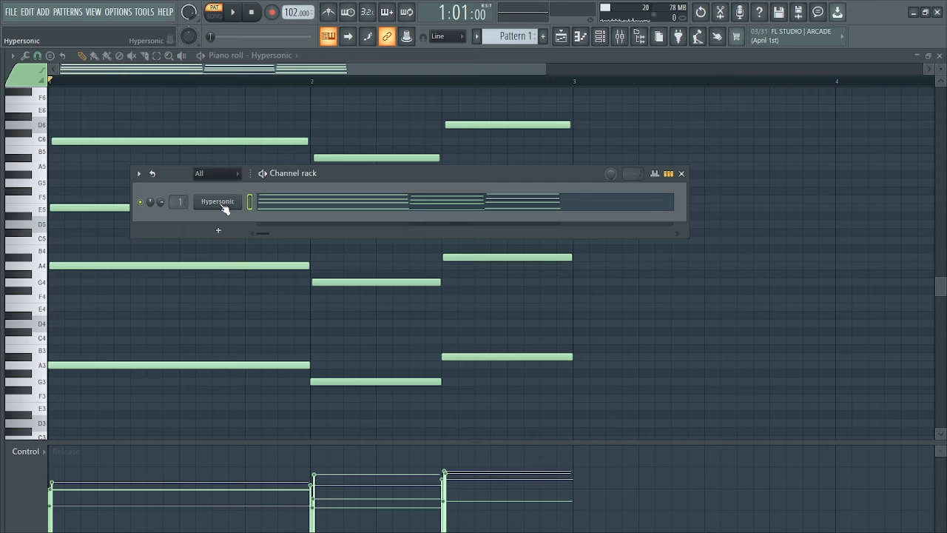
right_click(219, 202)
click(277, 304)
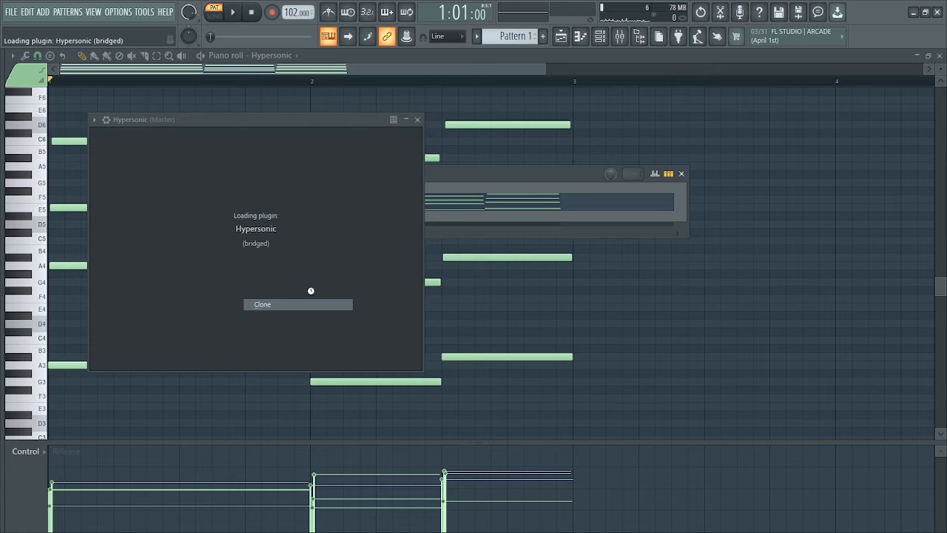
- Load the Soft Vintage EP patch from Electric Pianos in the cloned Hypersonic #2 and close the plugin
click(399, 241)
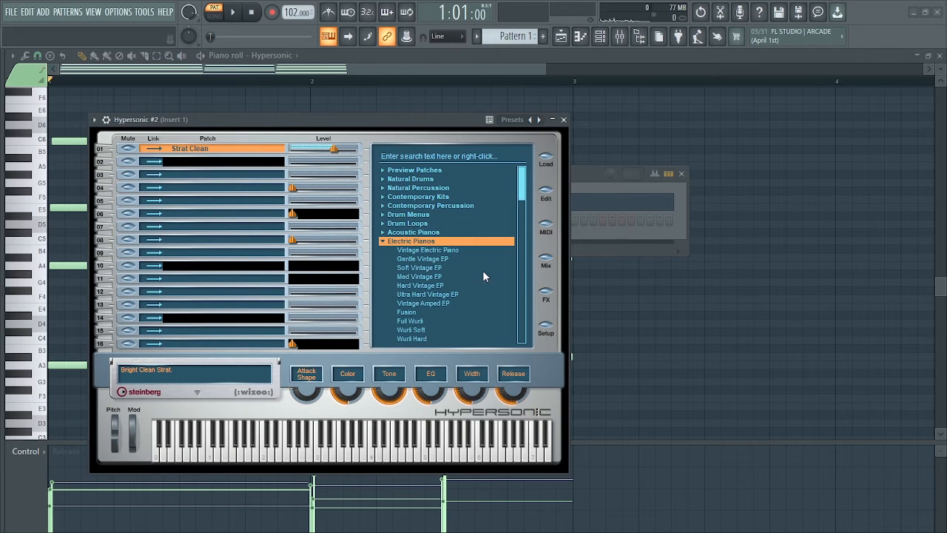
click(422, 268)
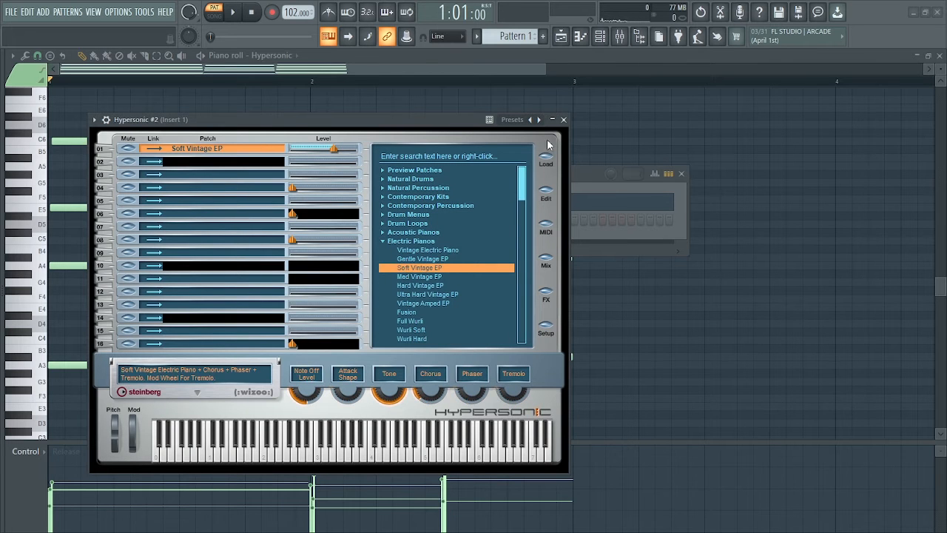
click(563, 119)
- Copy the Hypersonic channel's chord notes into the piano roll of Hypersonic #2
right_click(234, 219)
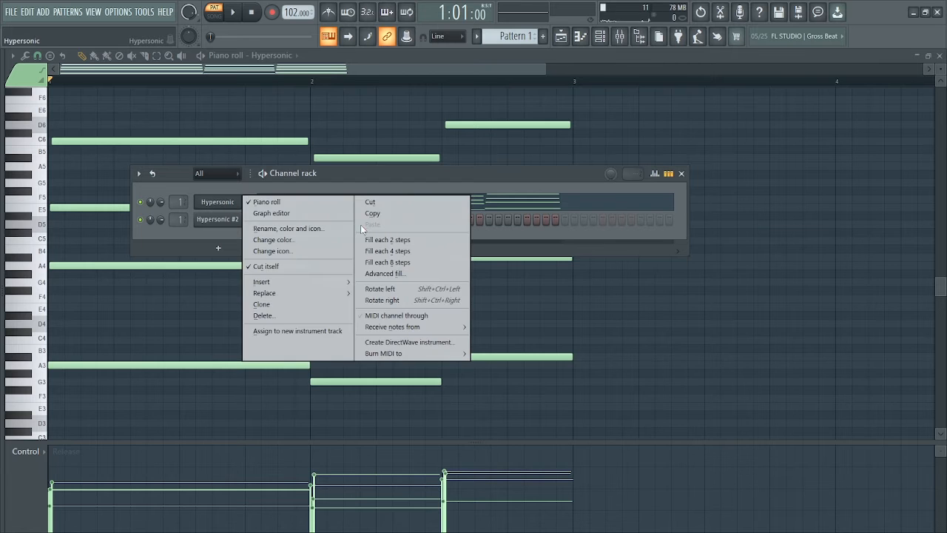
click(373, 243)
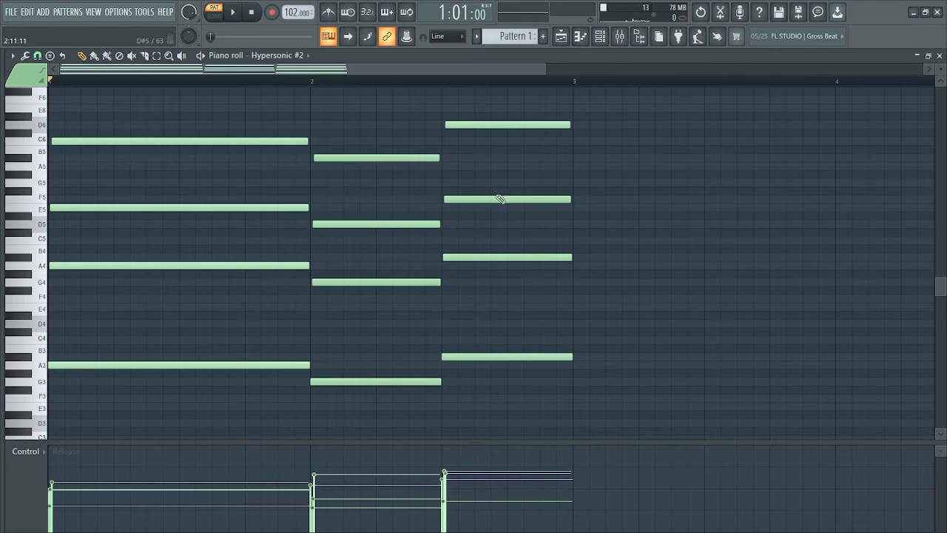
click(602, 39)
- In Hypersonic #2, delete the lowest note of each chord and move the top note of each down one octave
scroll(396, 300, down, 4)
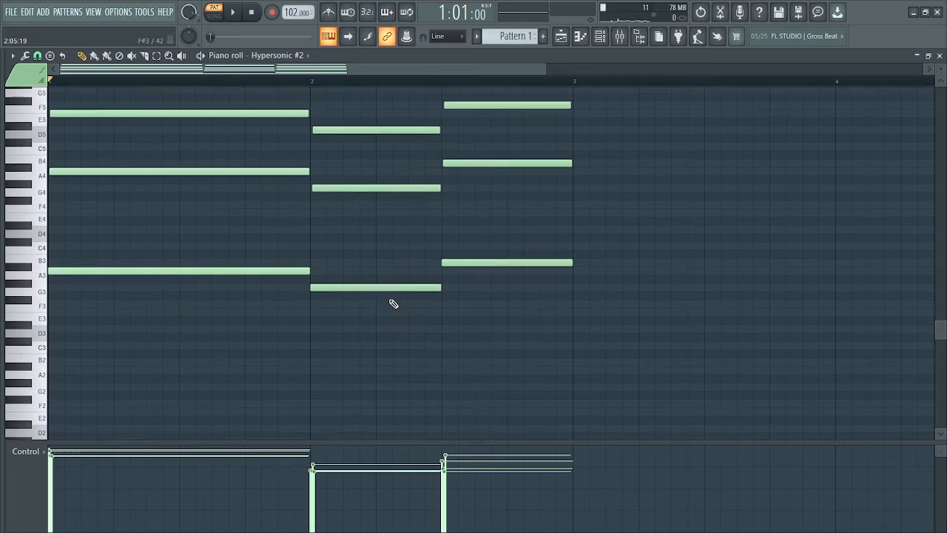
mouse_move(105, 228)
mouse_down()
mouse_move(452, 321)
mouse_move(518, 313)
mouse_up()
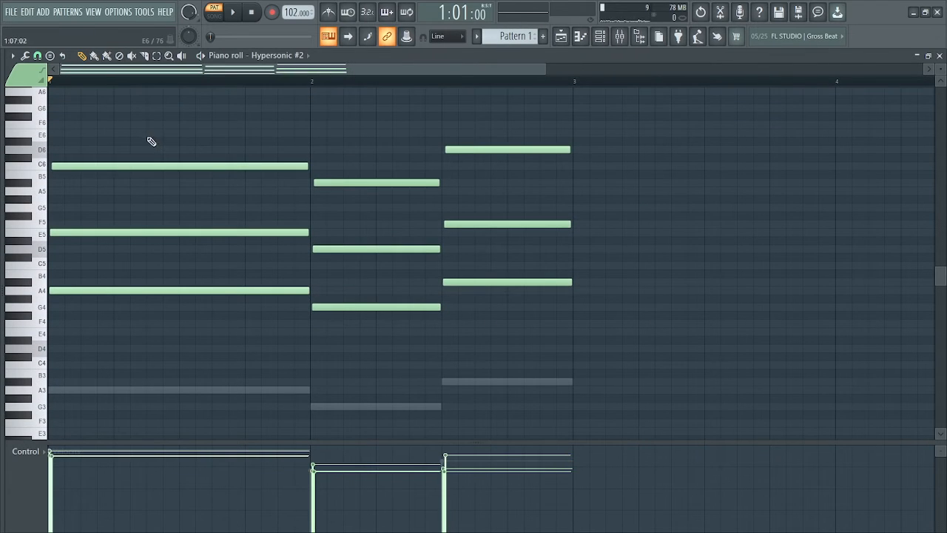
drag(148, 130, 509, 204)
key(ctrl+Down)
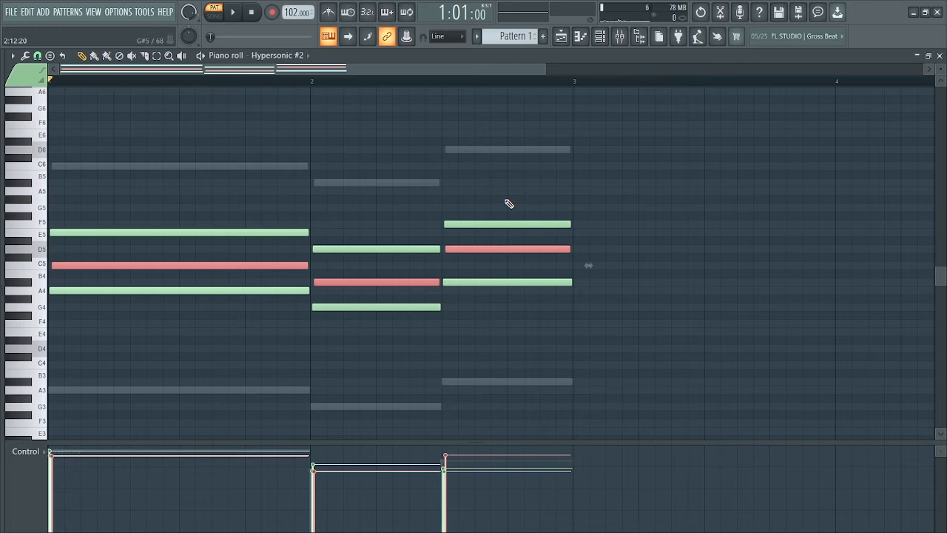
click(688, 269)
right_click(688, 268)
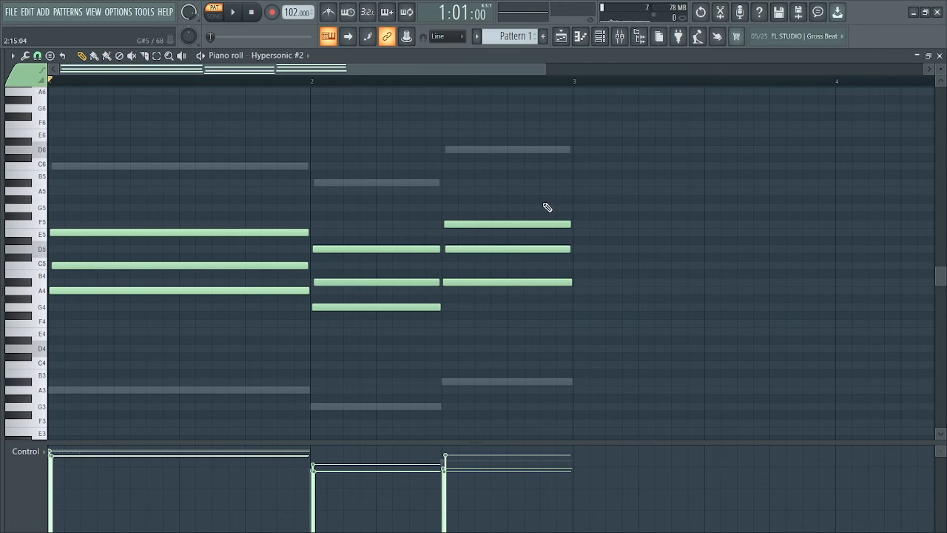
- Play the pattern to hear the revoiced electric piano with the original chords
key(space)
scroll(579, 205, down, 2)
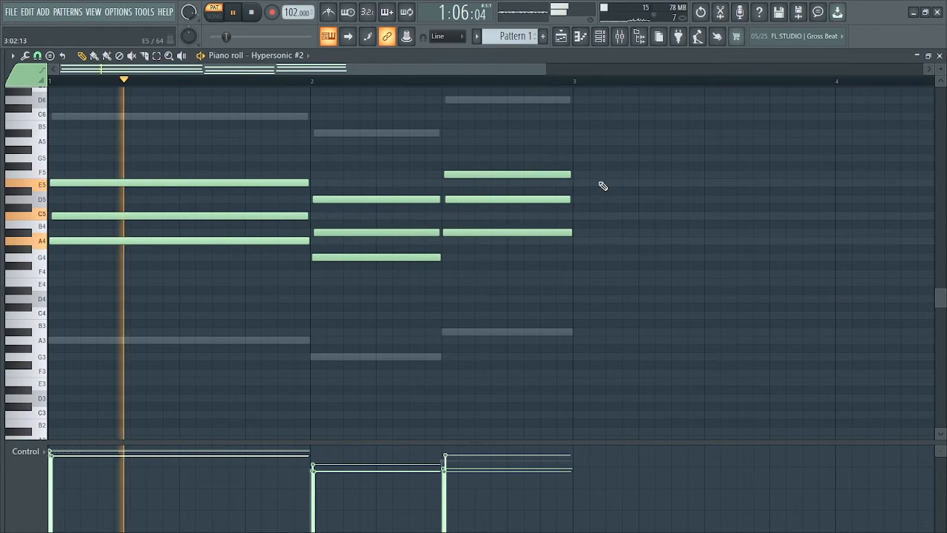
key(space)
- Route the Hypersonic #2 channel to mixer track Insert 2 and load Fruity Parametric EQ 2 in its slot 1
click(602, 41)
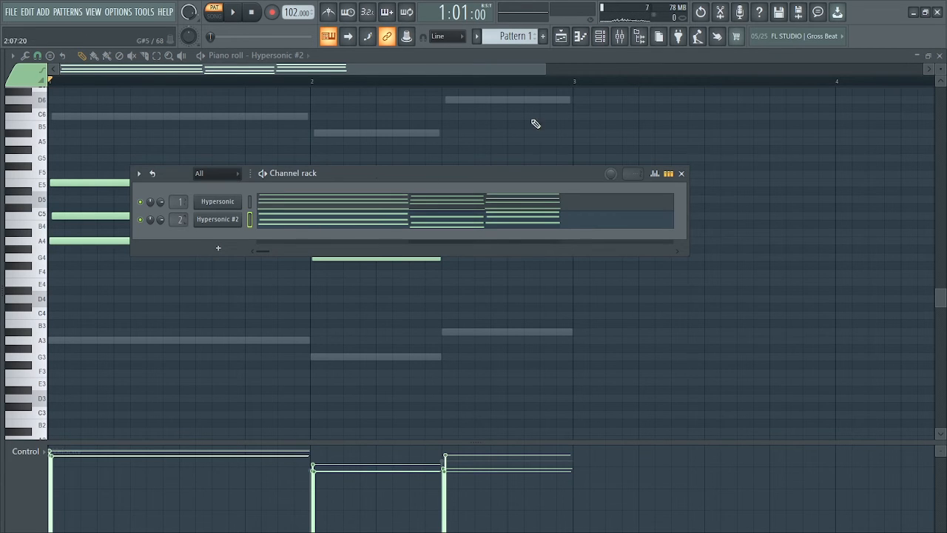
click(620, 42)
key(space)
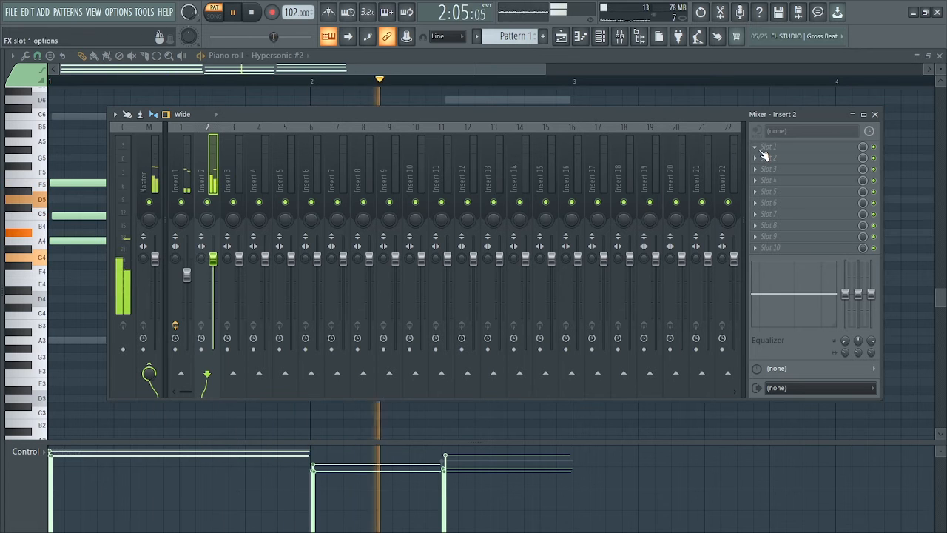
key(space)
click(763, 154)
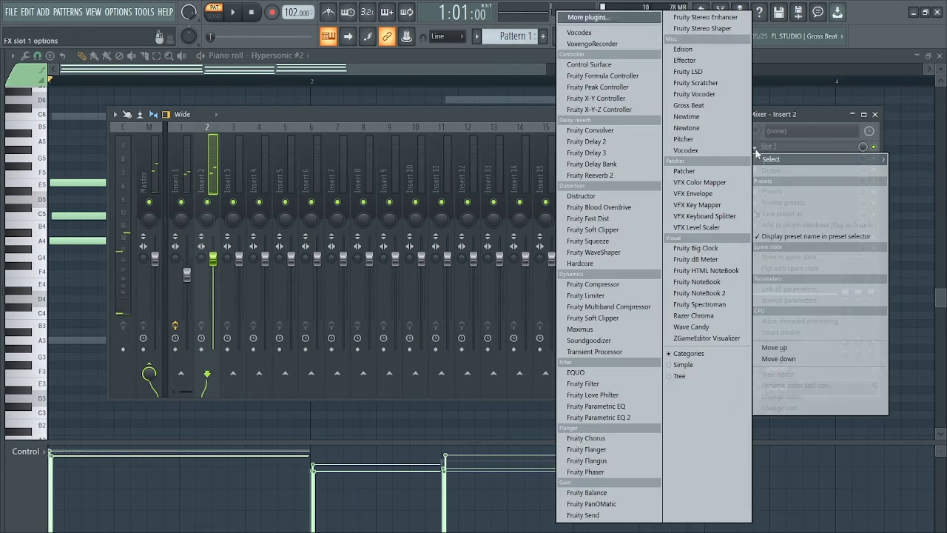
click(599, 417)
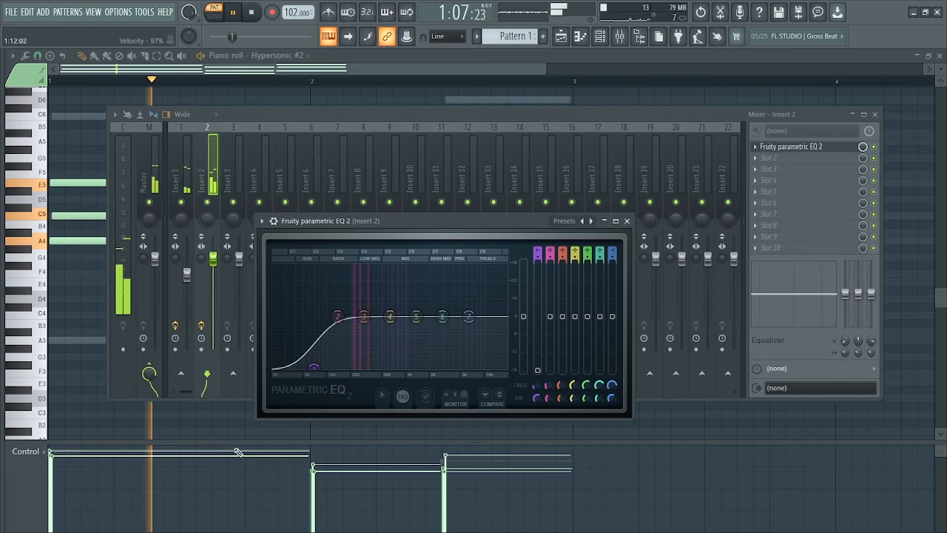
- Set the EQ's low cut to about 122 Hz and band 7 to about -11 dB near 7016 Hz, then close the EQ and mixer
drag(314, 366, 334, 365)
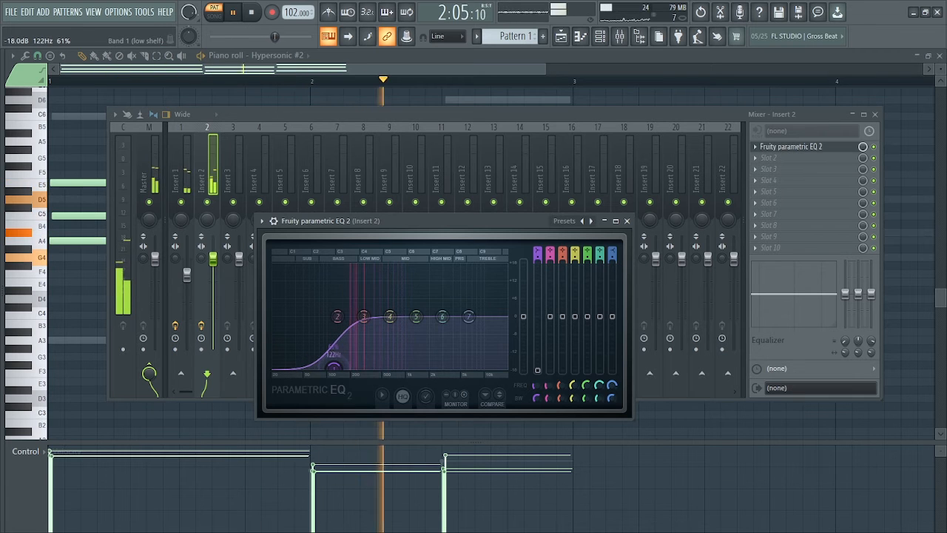
key(space)
drag(476, 320, 472, 349)
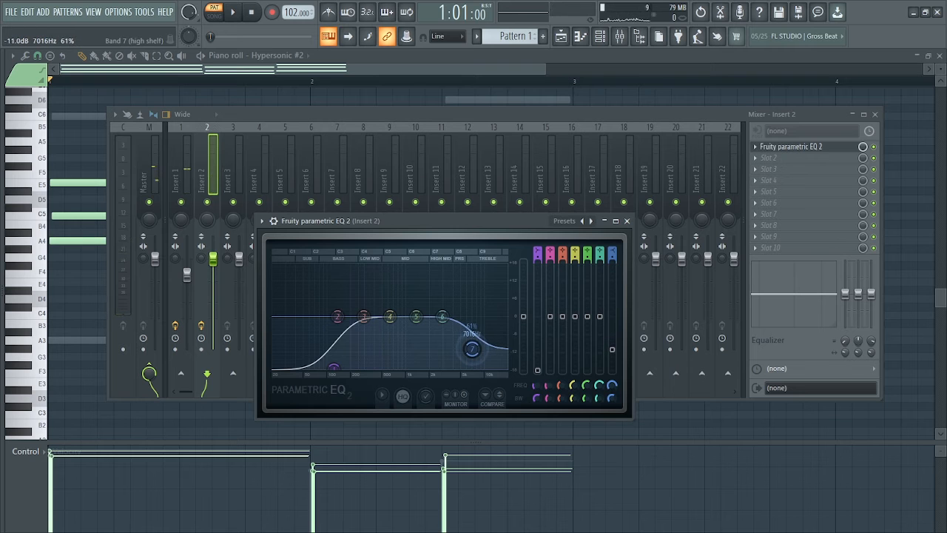
key(space)
drag(449, 221, 467, 211)
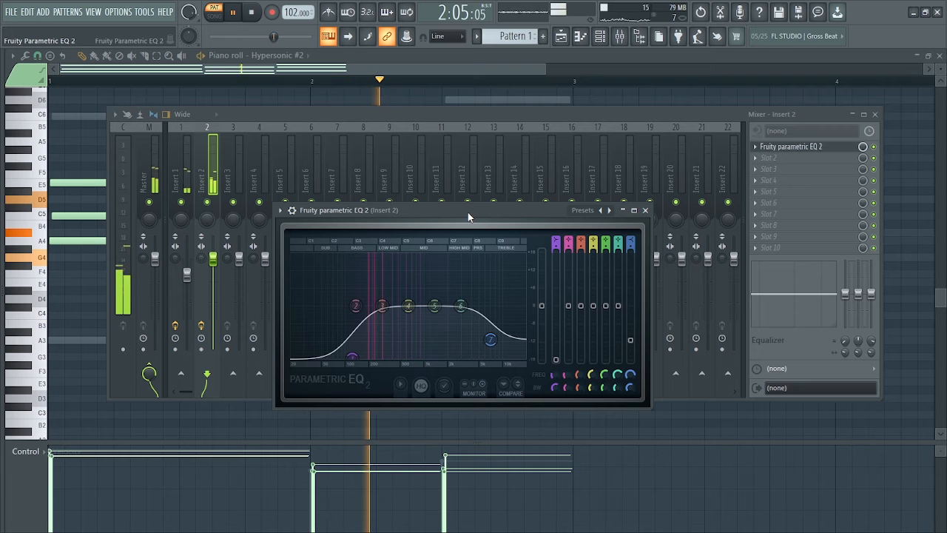
key(space)
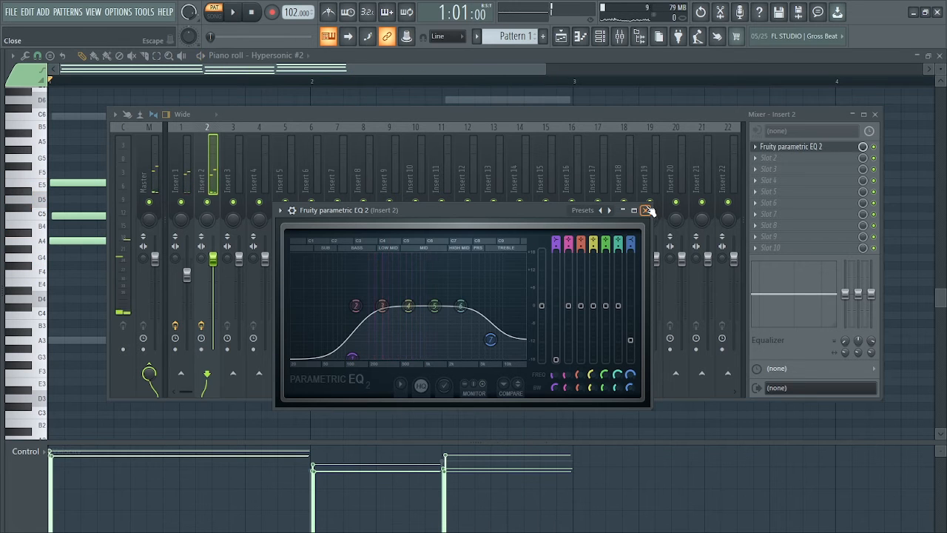
click(645, 210)
click(875, 114)
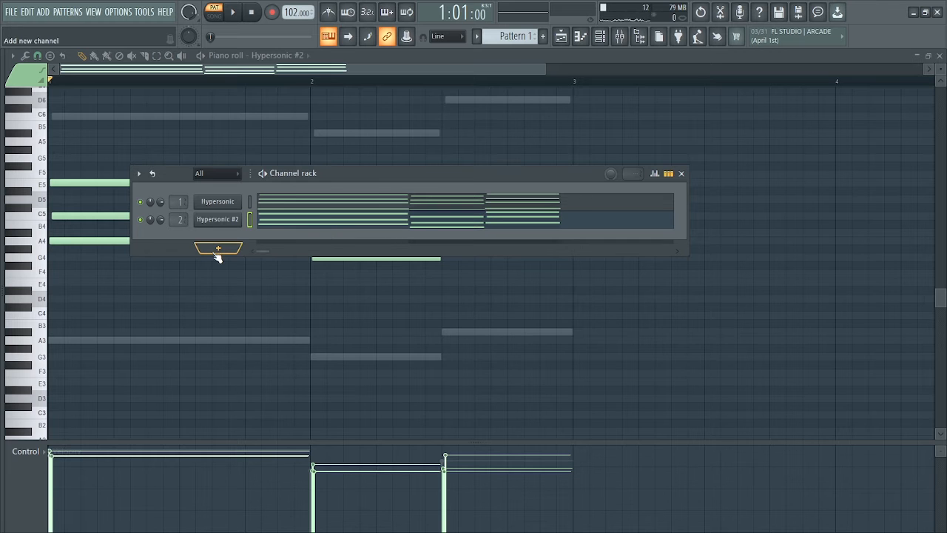
- Clone the Hypersonic #2 channel and load the Med Vintage EP patch from Electric Pianos in Hypersonic #3
right_click(218, 221)
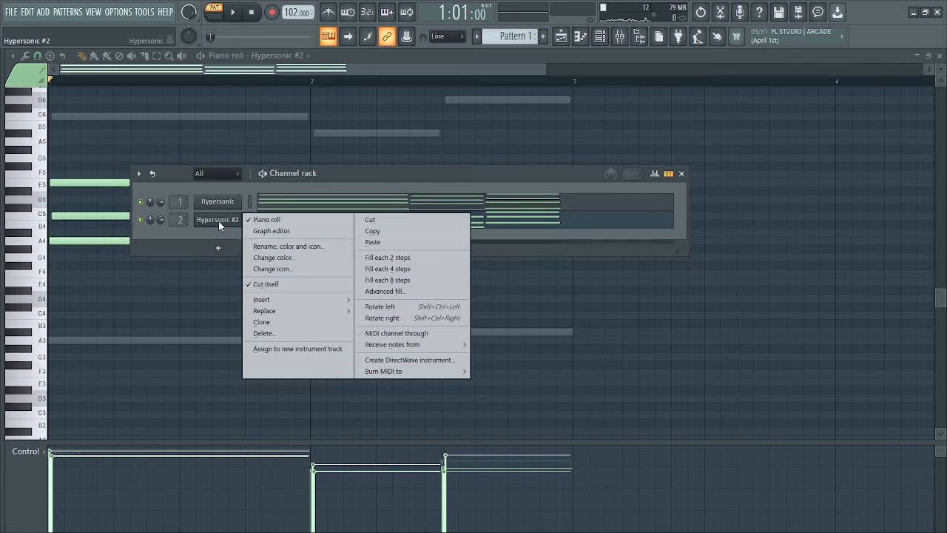
click(275, 322)
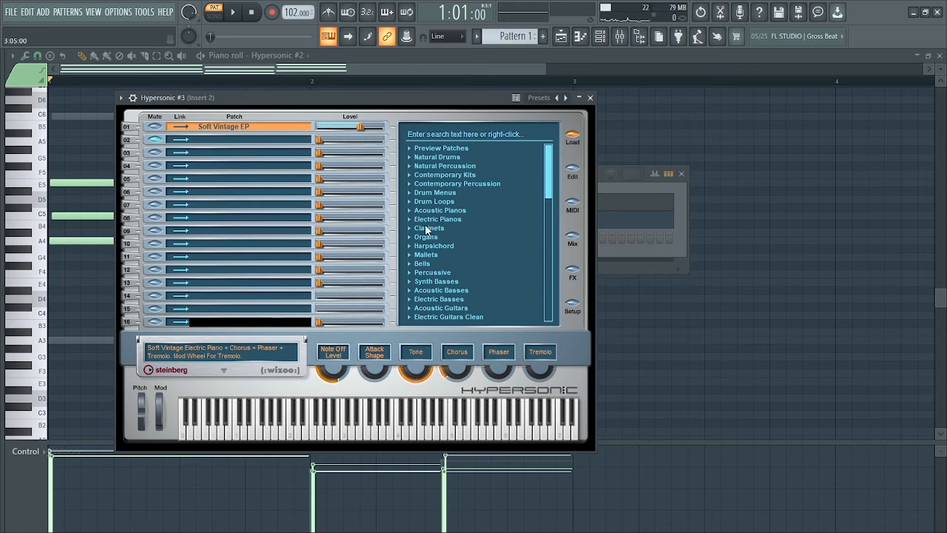
click(415, 222)
click(411, 221)
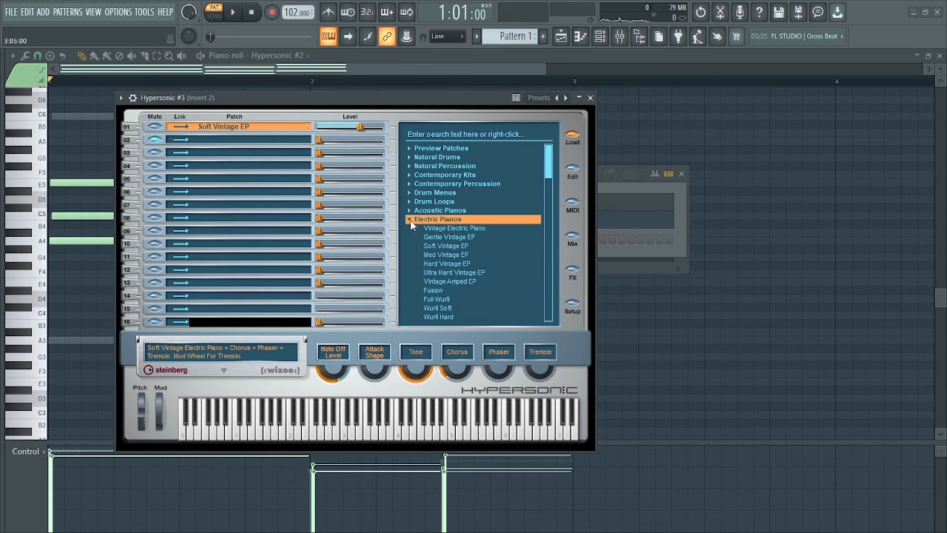
drag(550, 169, 552, 178)
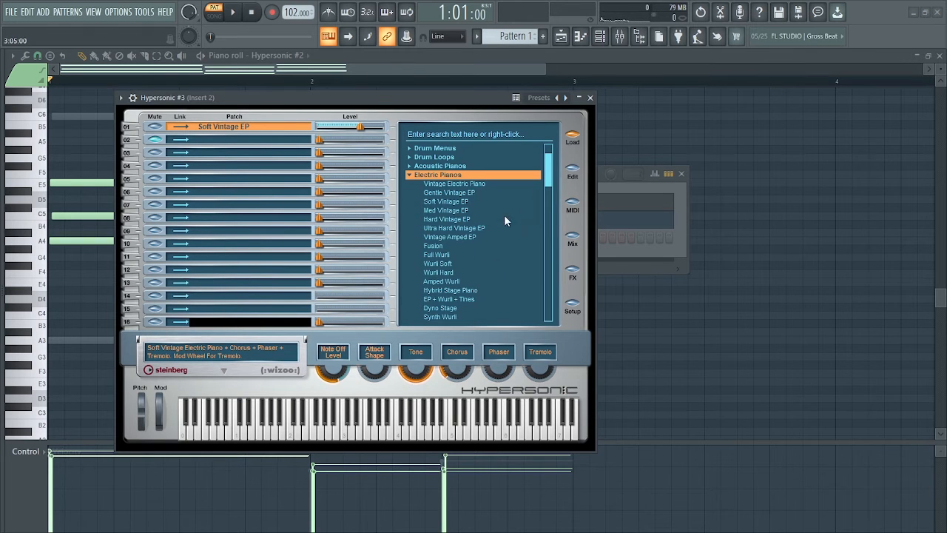
click(460, 211)
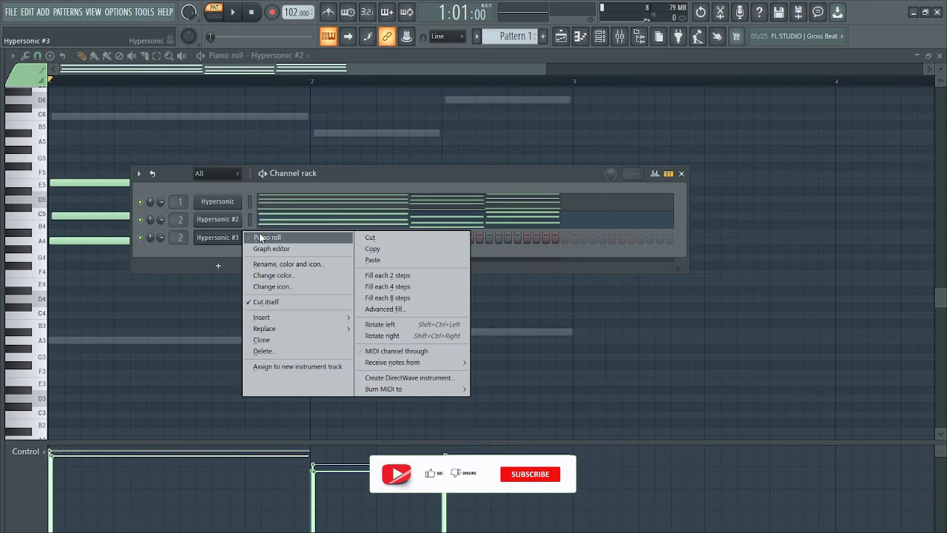
- In Hypersonic #3's piano roll, draw successive A4, C5 and E5 notes over the first chord, halve the C5's length and play them
click(268, 238)
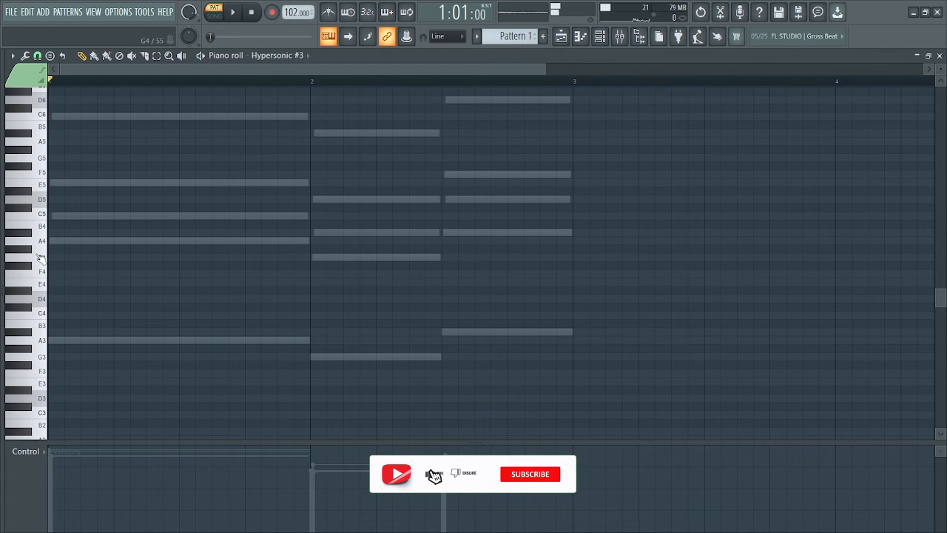
scroll(44, 281, up, 2)
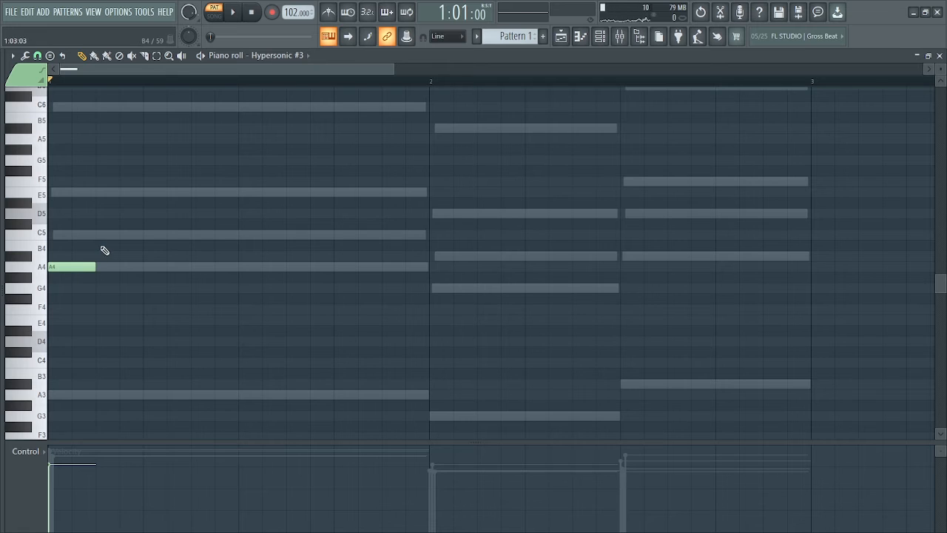
click(98, 236)
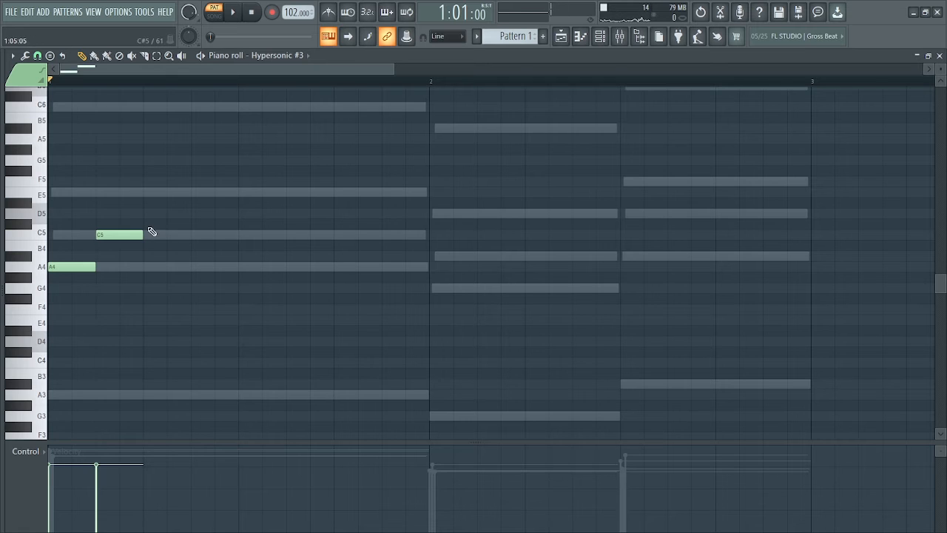
click(125, 193)
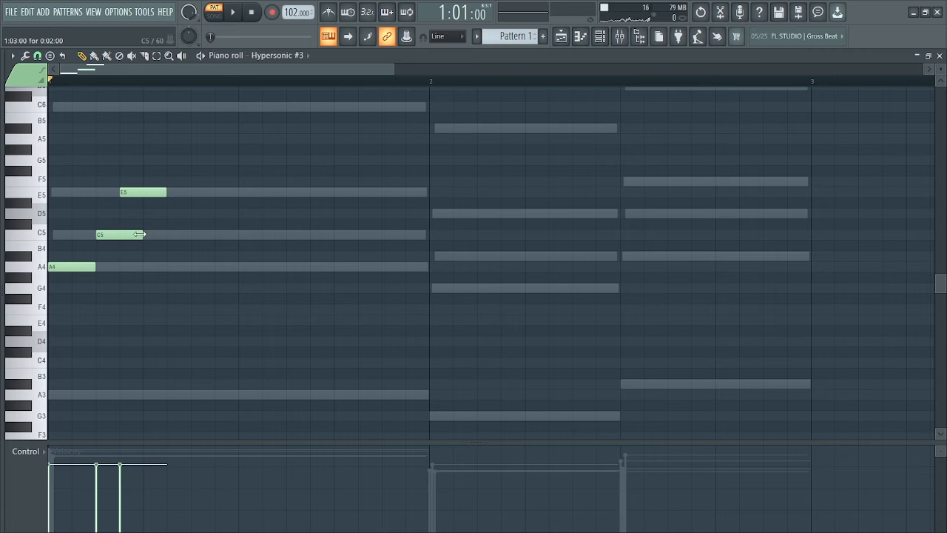
key(space)
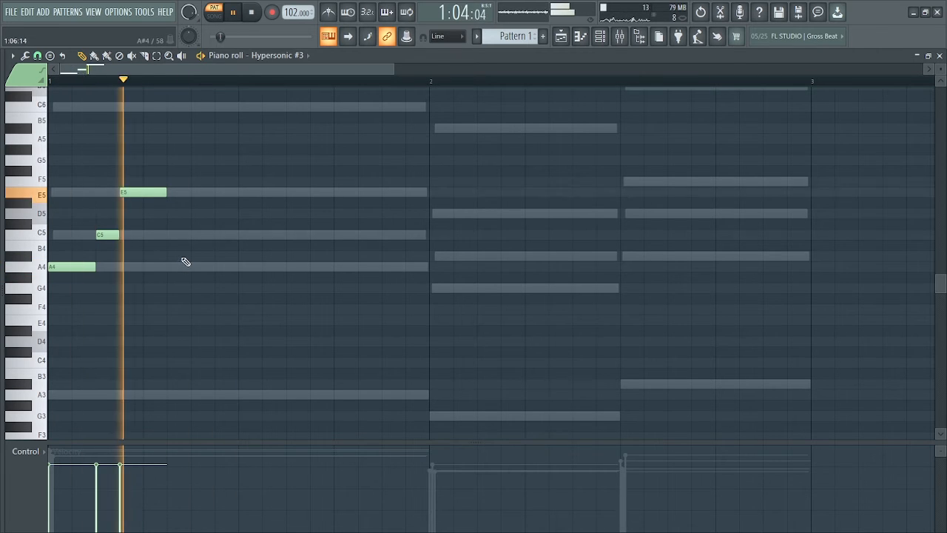
key(space)
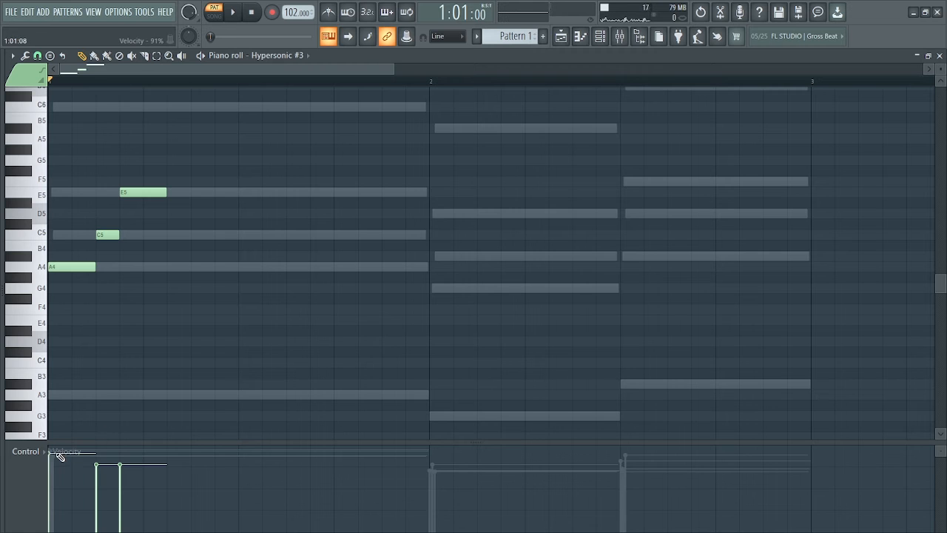
- Raise the velocities of the A4, C5 and E5 notes and play the pattern
scroll(59, 452, right, 2)
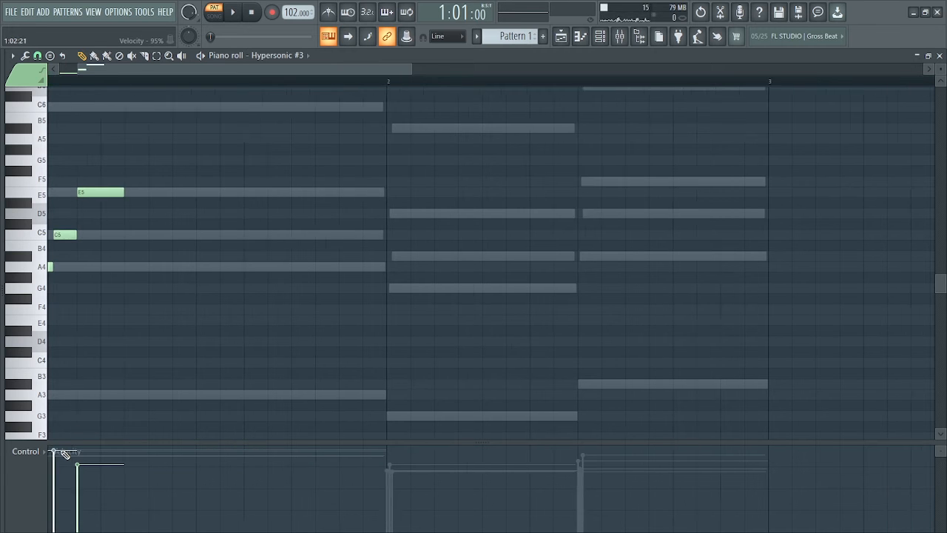
drag(152, 66, 51, 70)
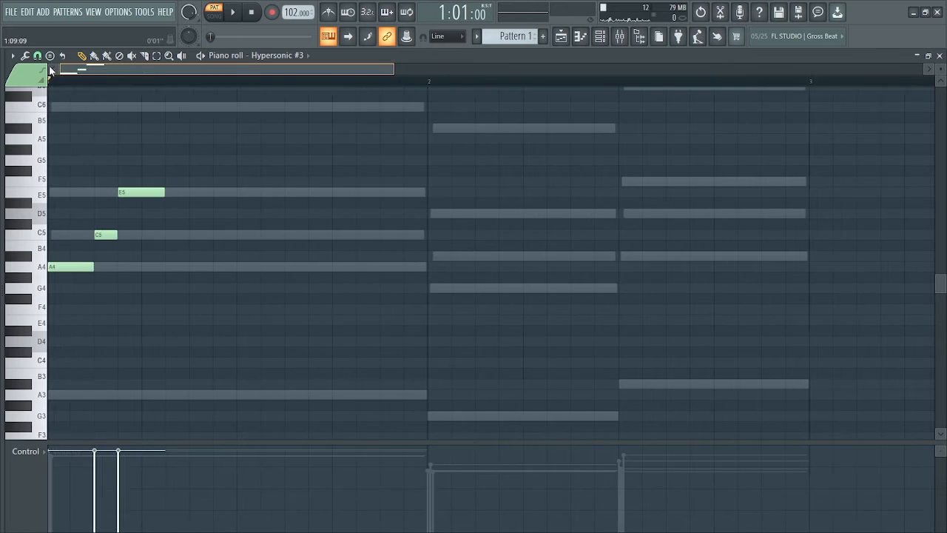
key(space)
key(space)
- Duplicate the A4, C5 and E5 notes half a bar further along in bar 1
drag(52, 157, 153, 285)
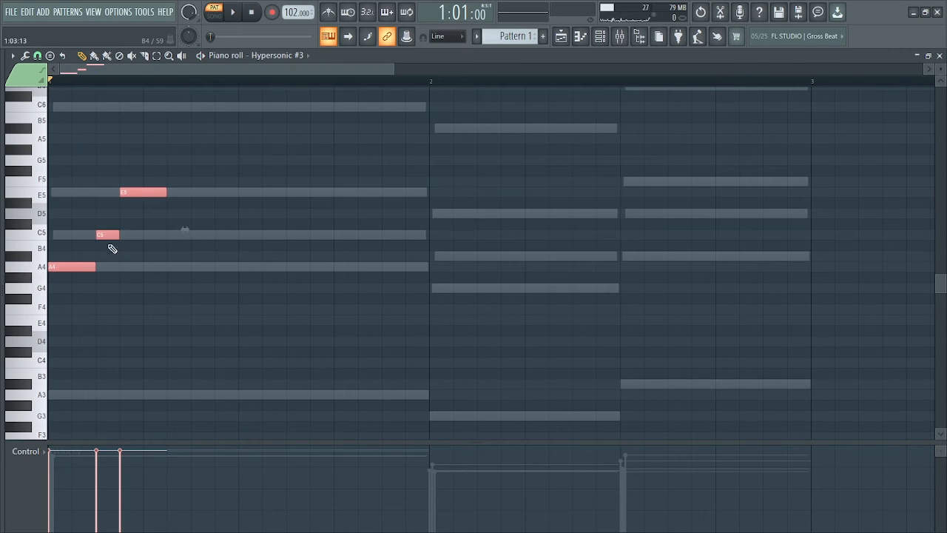
drag(104, 235, 300, 235)
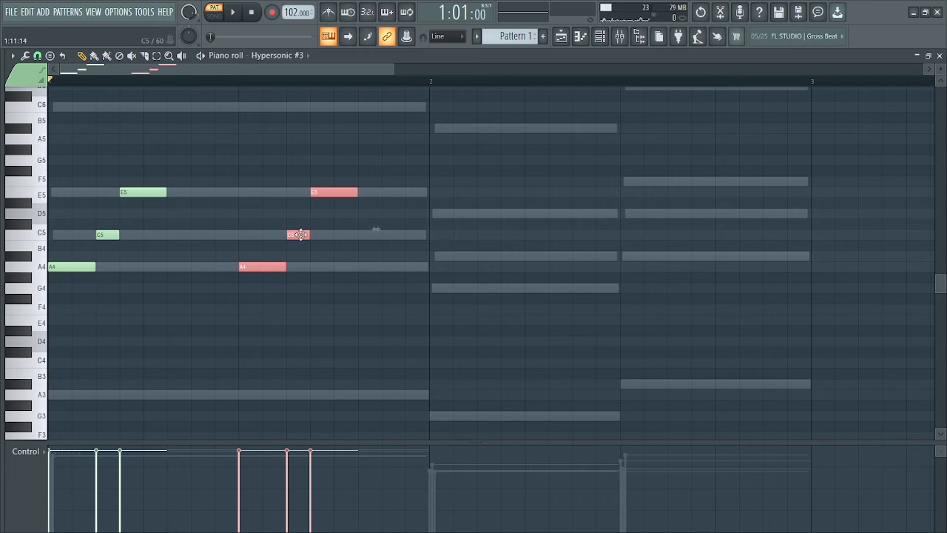
- Play the two groups of A4, C5 and E5 notes in bar 1
click(434, 258)
right_click(441, 257)
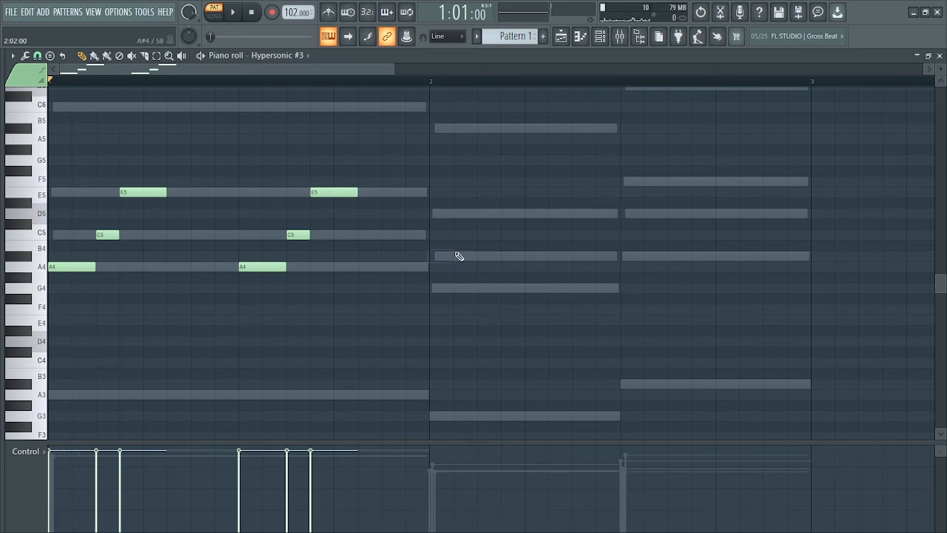
key(space)
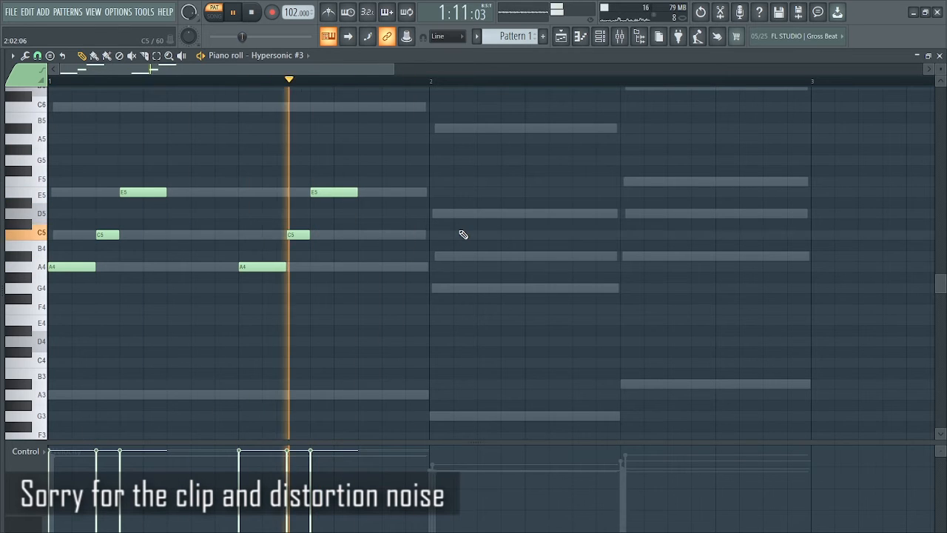
key(space)
- Copy the second three-note group into both halves of bar 2 as G4, A#4, D5 and A#4, C#5, F5, and play the pattern
drag(251, 179, 385, 323)
shift+drag(296, 235, 491, 265)
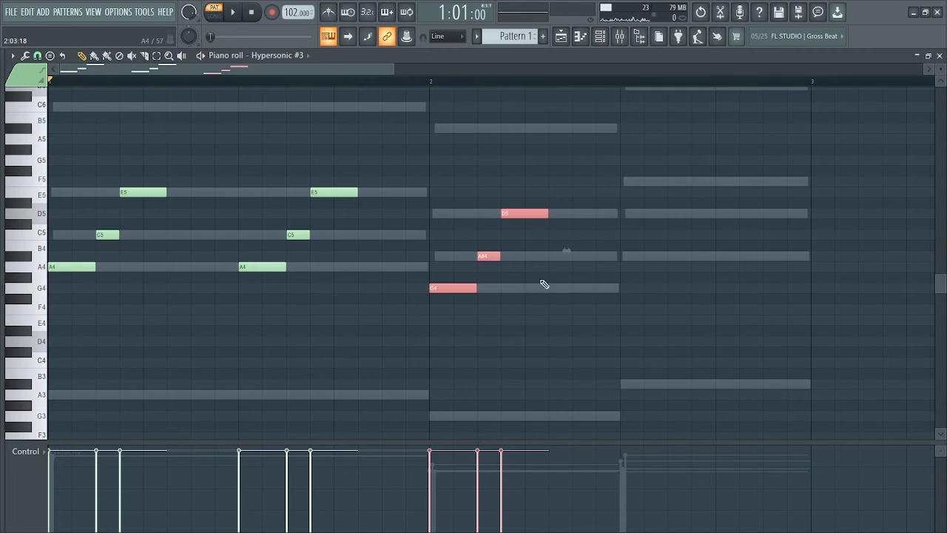
shift+drag(494, 265, 686, 220)
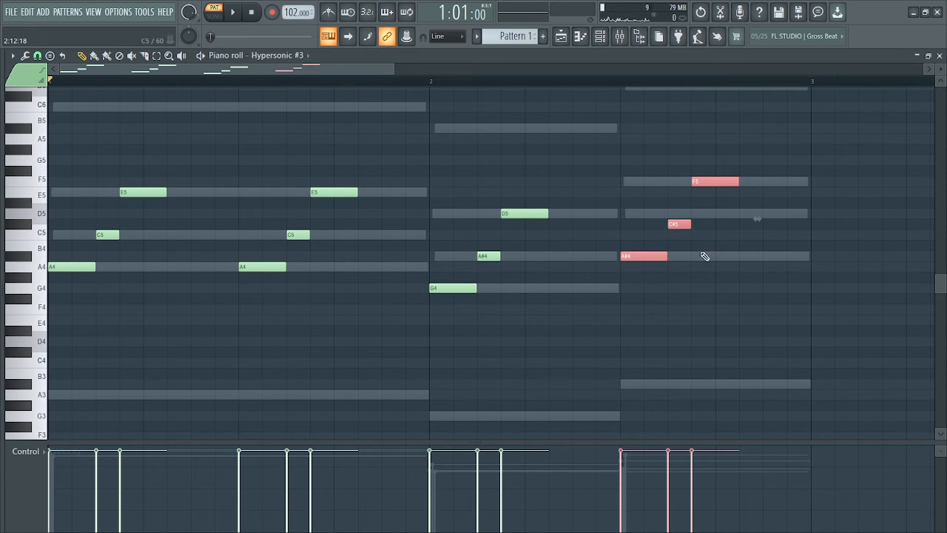
click(729, 282)
key(space)
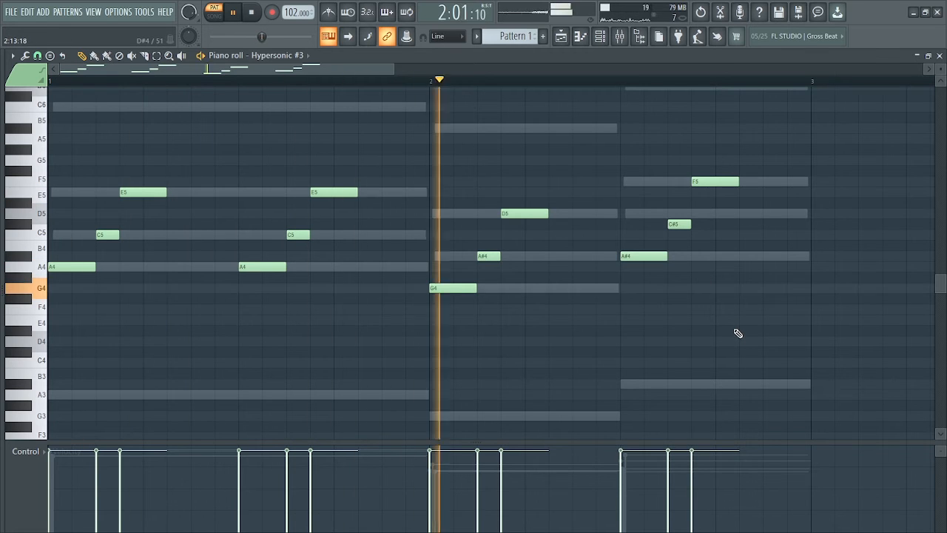
key(space)
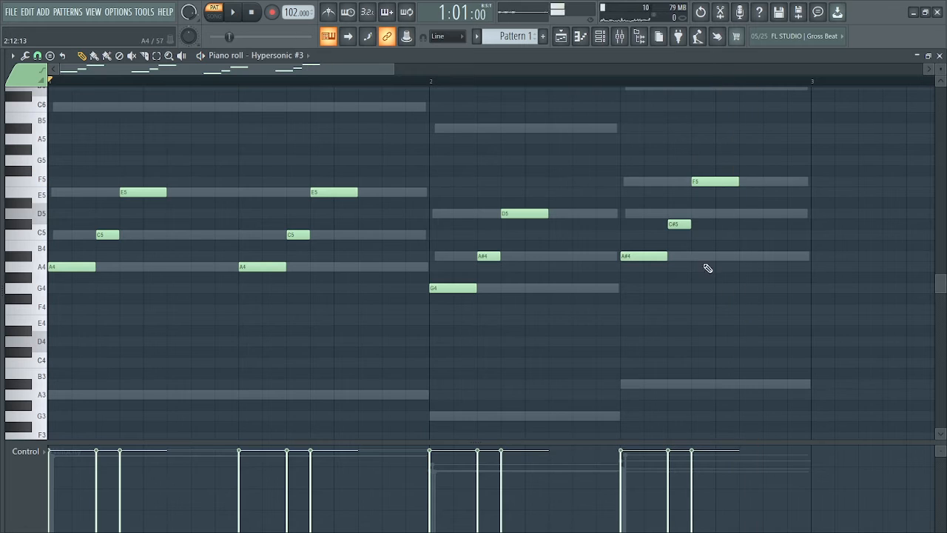
- Raise the C#5 note in the second half of bar 2 to D5 and play the pattern
drag(681, 218, 682, 209)
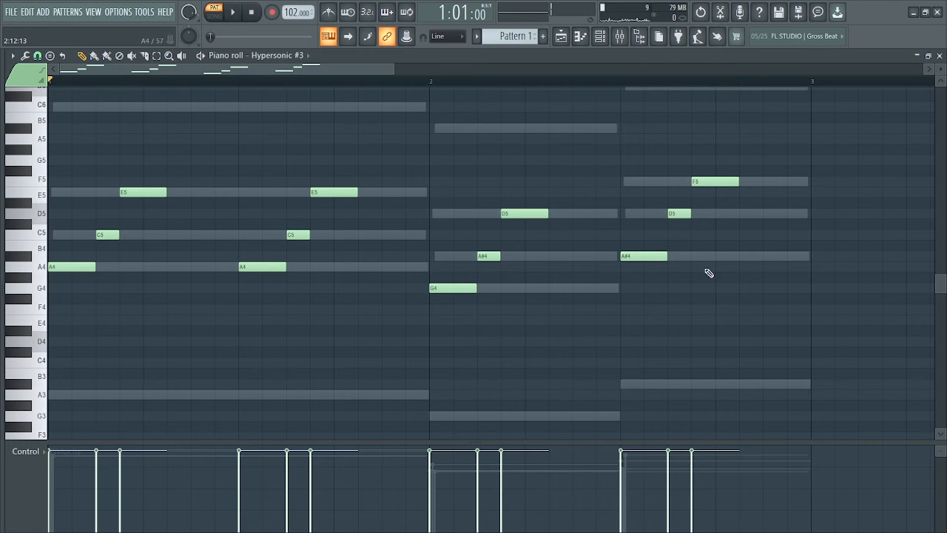
key(space)
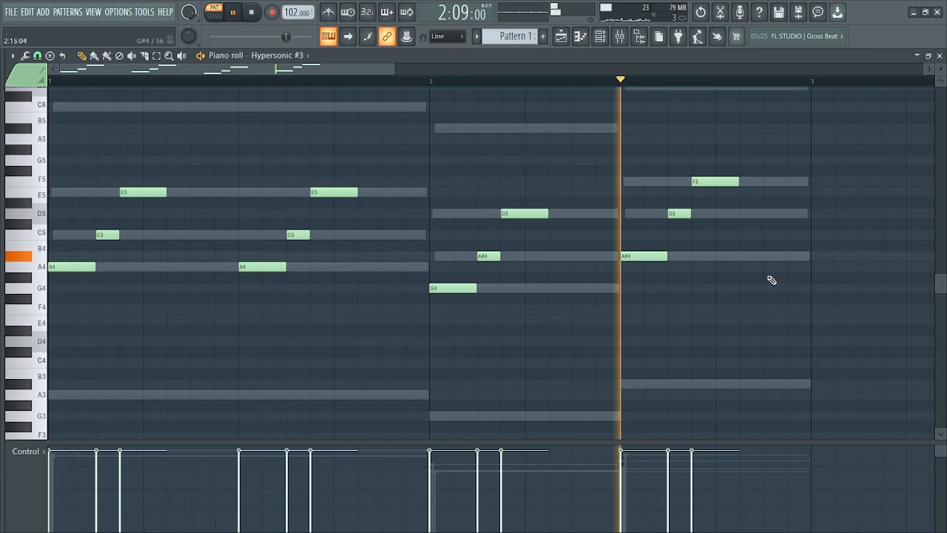
key(space)
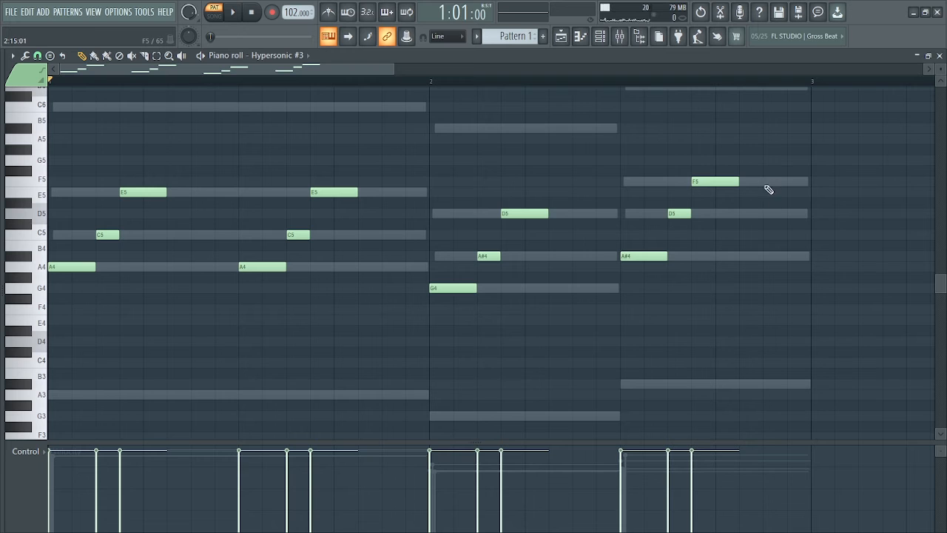
- Add short, successive F5 and D5 notes at the end of bar 2 and play the pattern
click(767, 182)
click(789, 215)
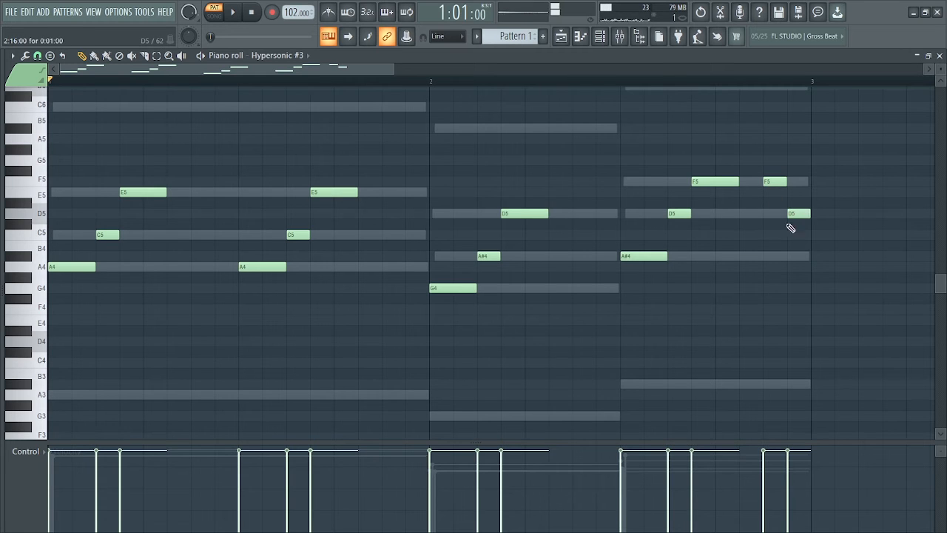
key(space)
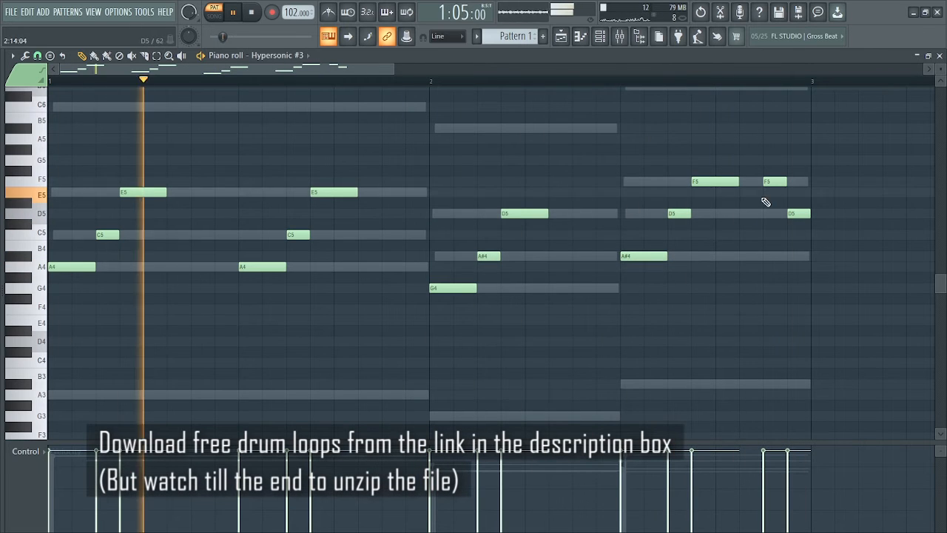
key(space)
- Shift the short F5 and D5 notes one grid step earlier and add a short A#4 at the end of bar 2
drag(773, 182, 757, 181)
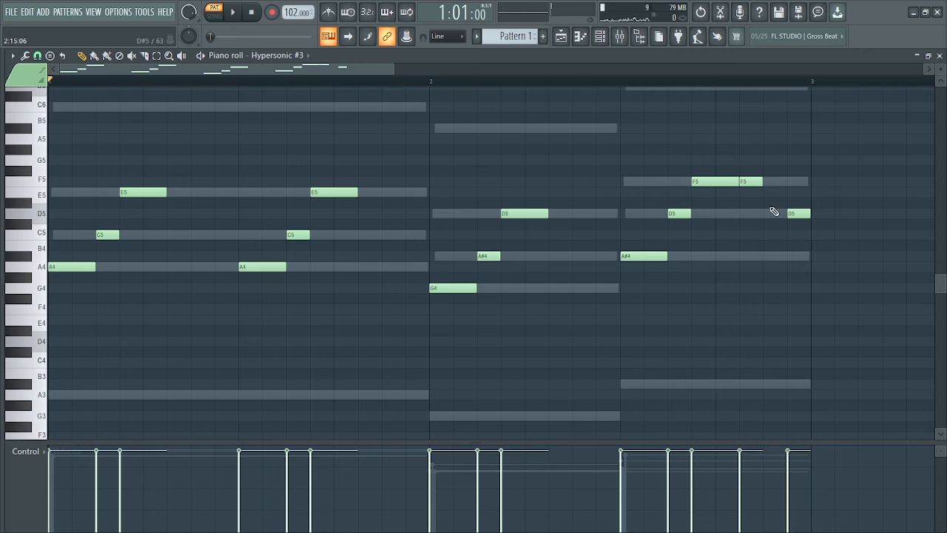
drag(790, 212, 767, 213)
click(791, 256)
key(space)
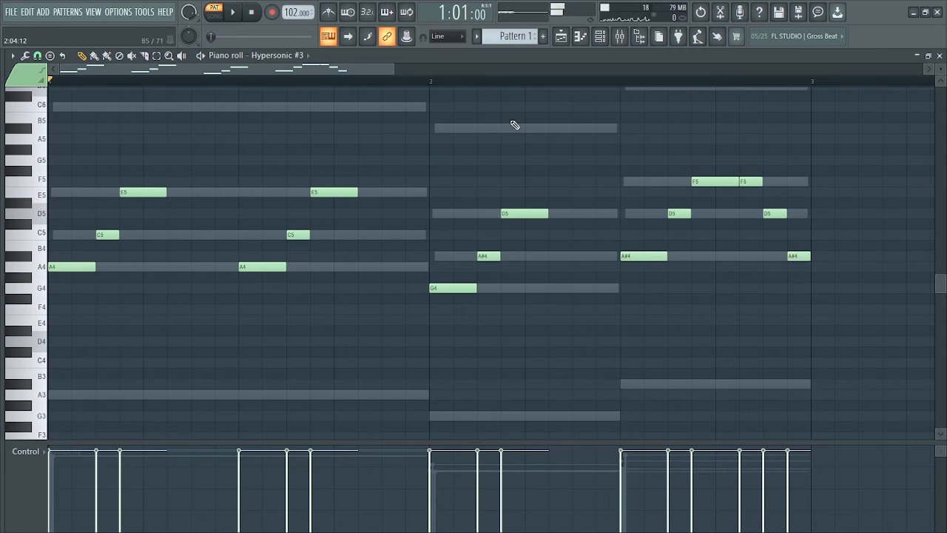
- Play from bar 2 and lower the short F5 note's velocity to 59%
click(432, 80)
key(space)
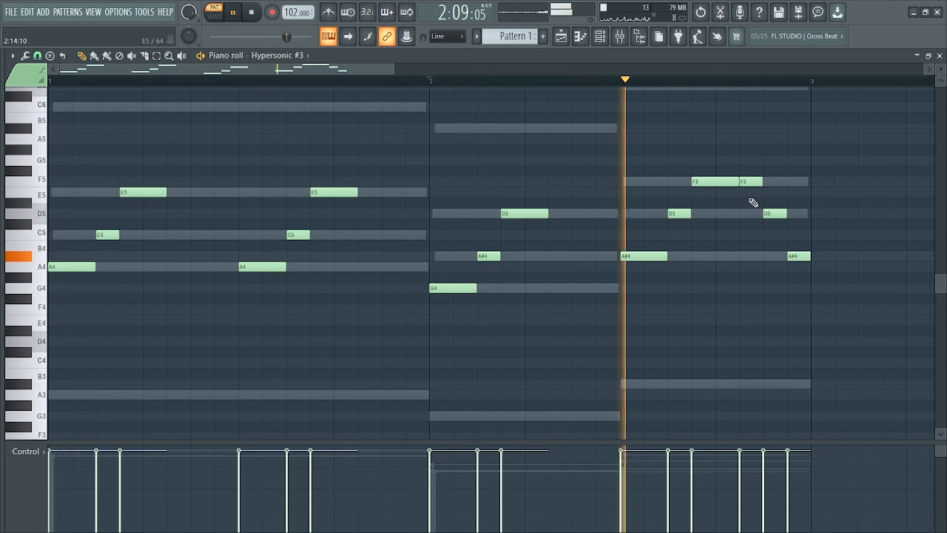
key(space)
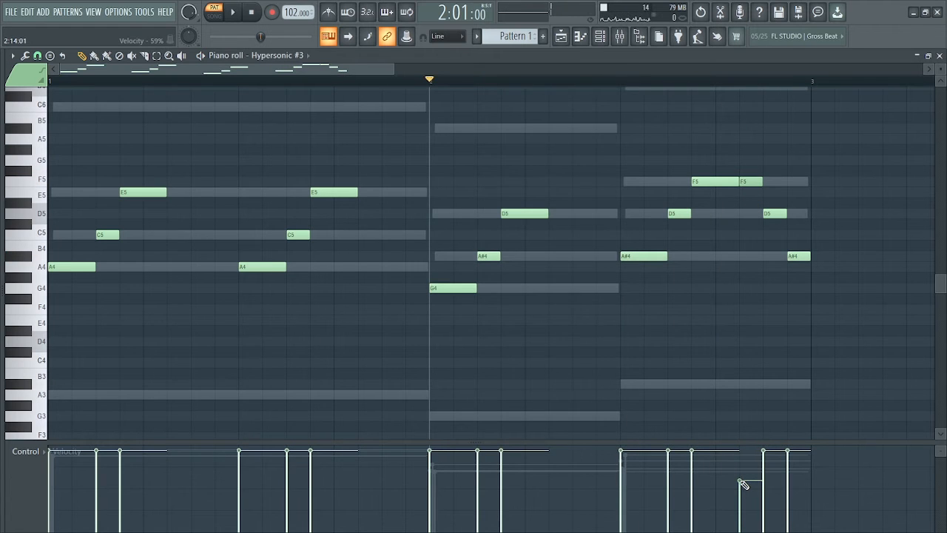
key(space)
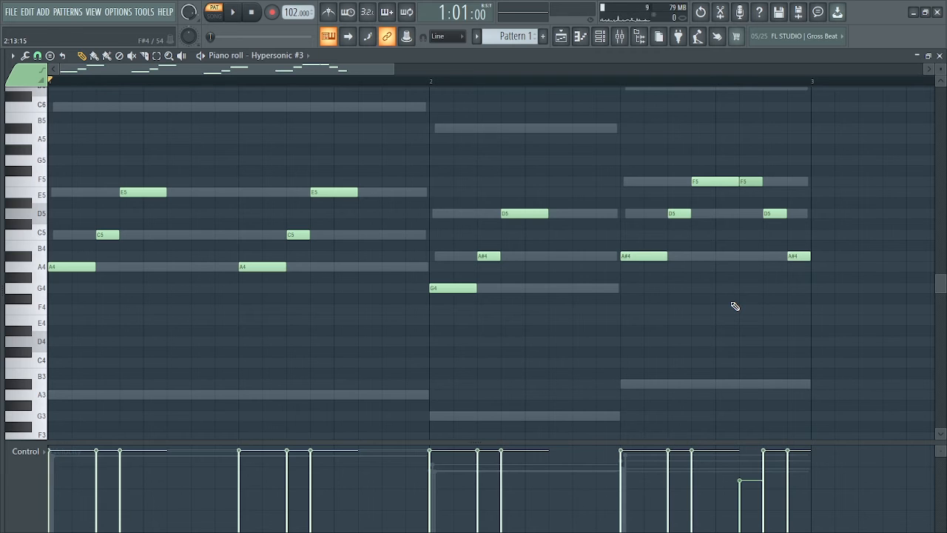
- Try the whole arpeggio one octave higher, play it, and return it to its original octave
key(ctrl+Up)
scroll(712, 251, up, 3)
key(space)
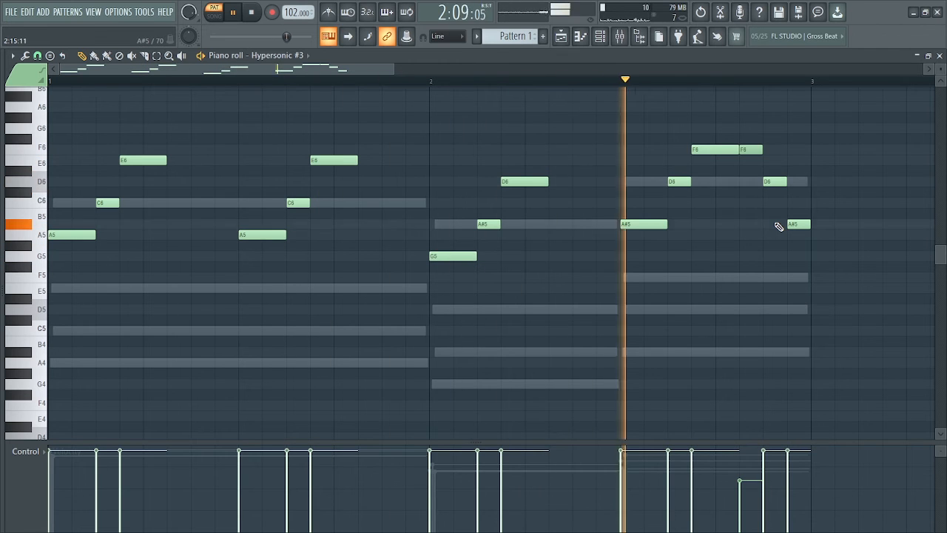
key(space)
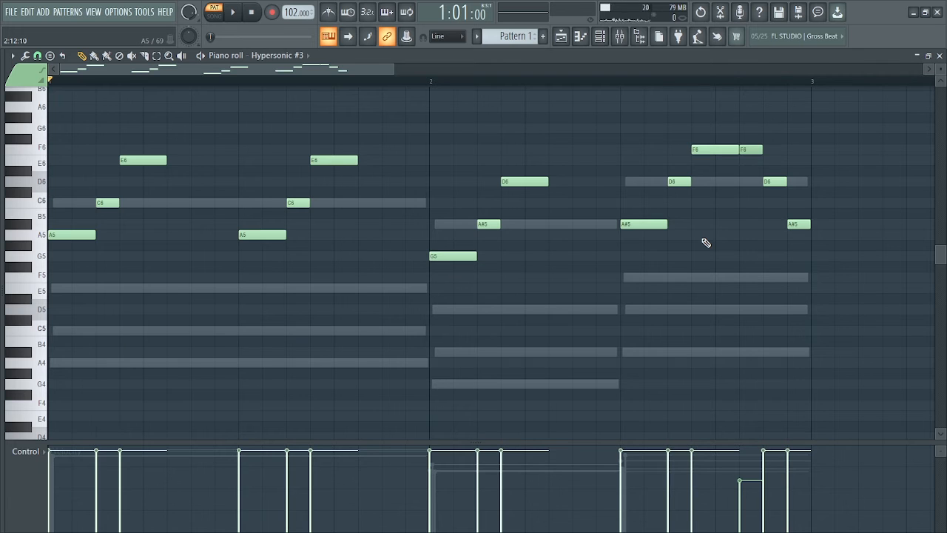
key(ctrl+Down)
key(space)
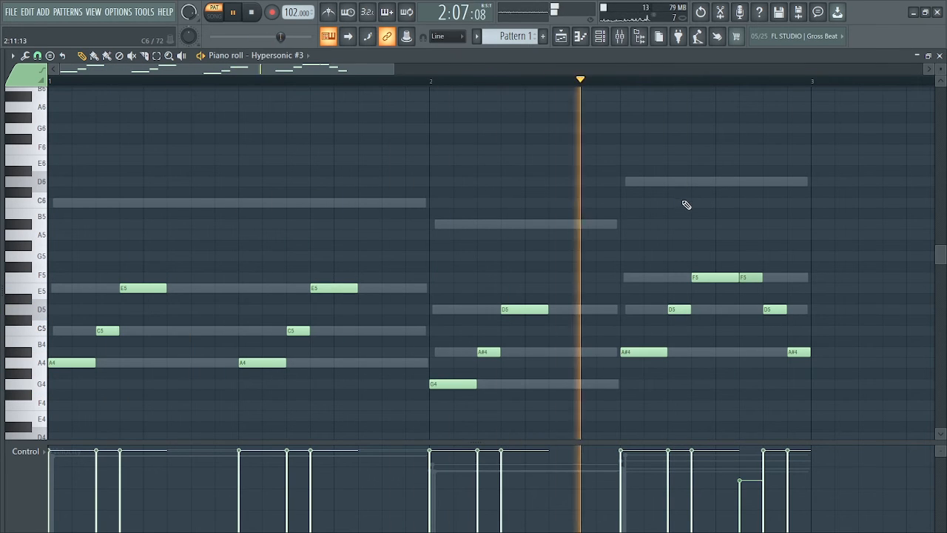
key(space)
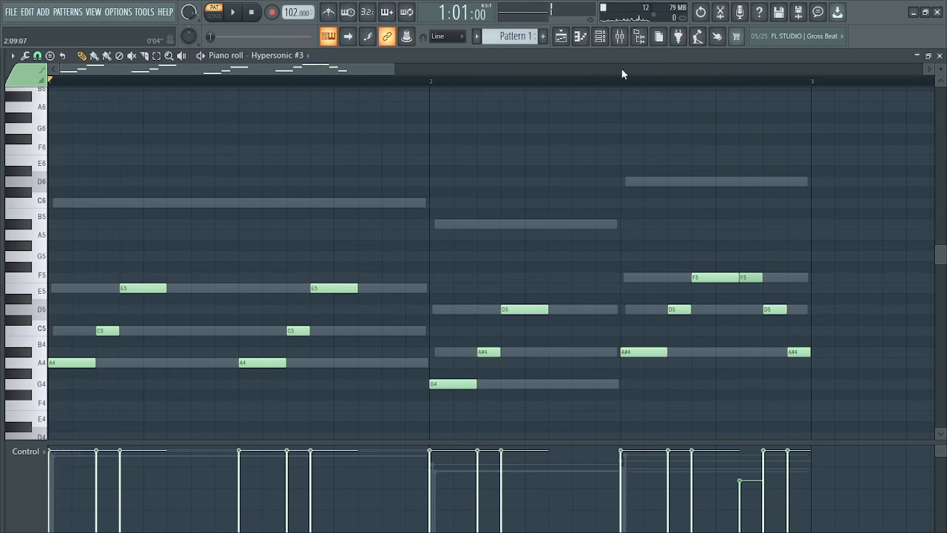
- Route Hypersonic #3 to mixer Insert 3, load Fruity parametric EQ 2 in its first effect slot and adjust an EQ band
click(600, 37)
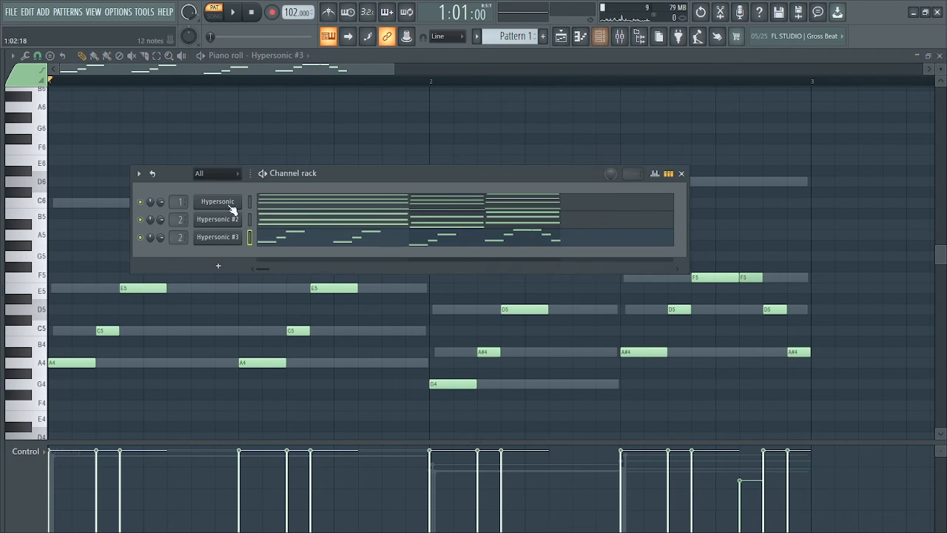
double_click(178, 240)
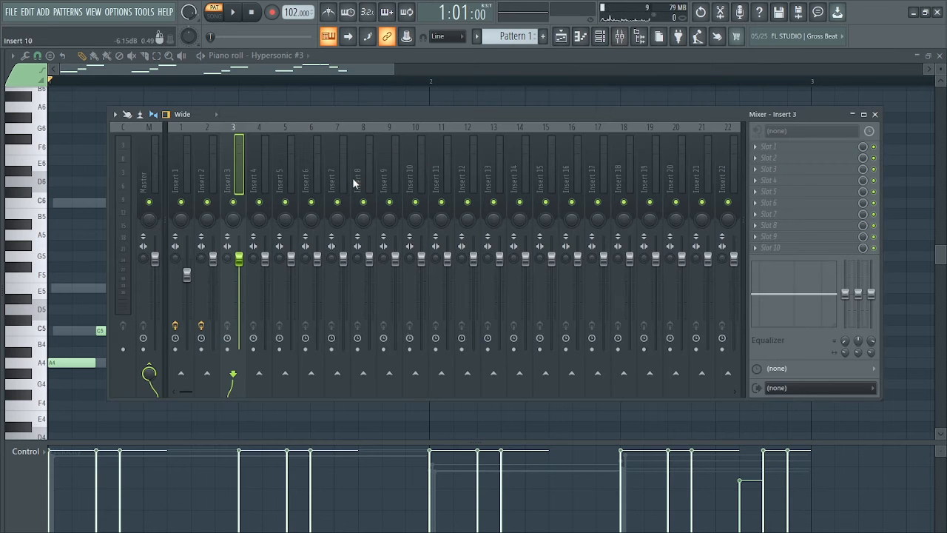
click(760, 152)
click(591, 252)
drag(225, 114, 372, 139)
drag(213, 234, 231, 281)
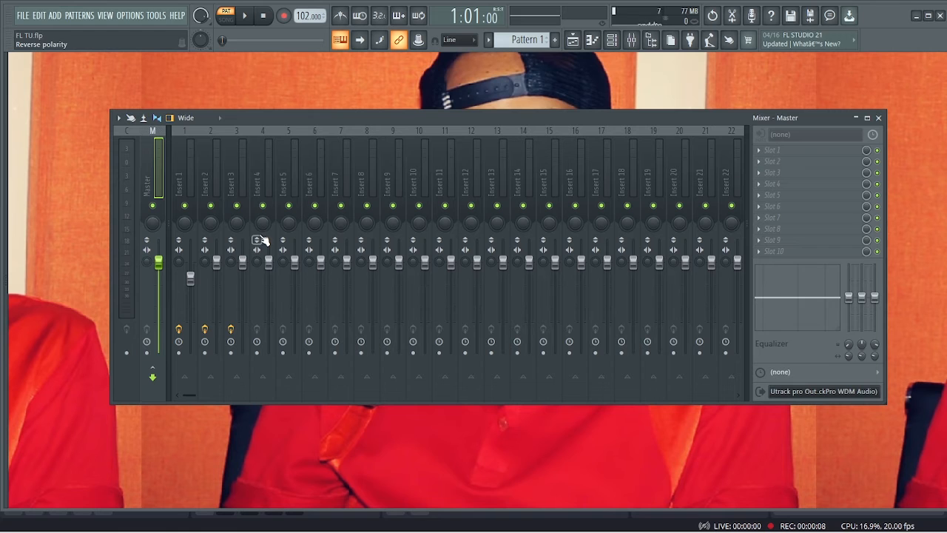
- Open Fruity Reeverb 2 on mixer Insert 3 and play the pattern with all three Hypersonic layers
click(225, 184)
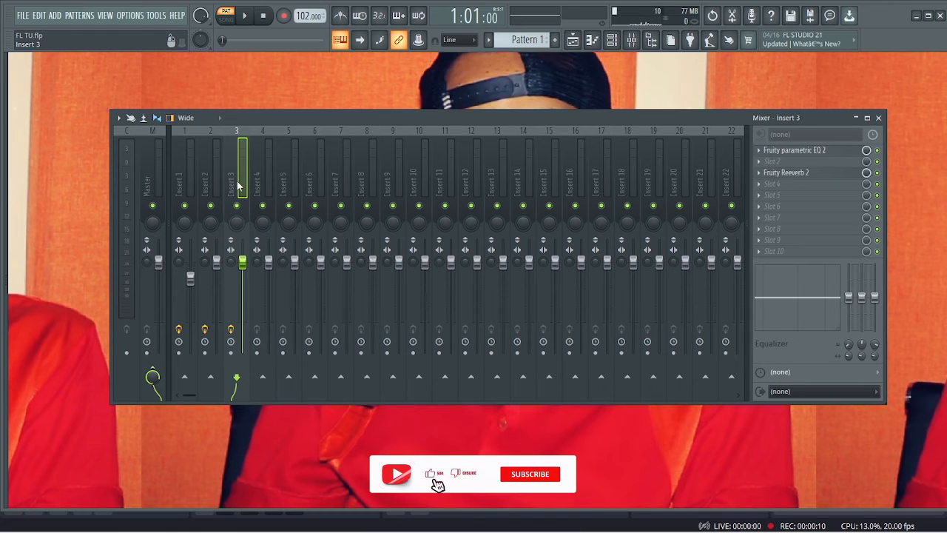
click(818, 178)
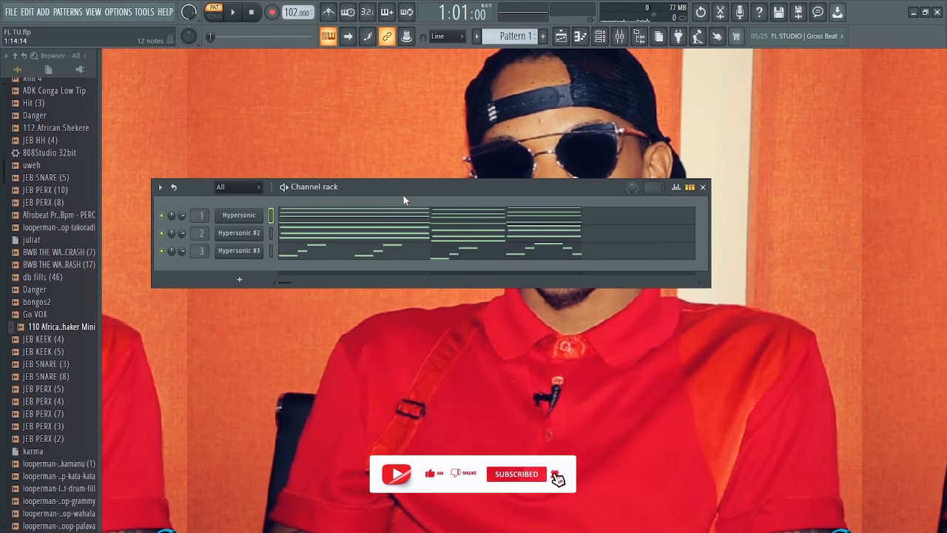
mouse_move(401, 194)
mouse_down()
mouse_move(426, 196)
mouse_move(413, 198)
mouse_up()
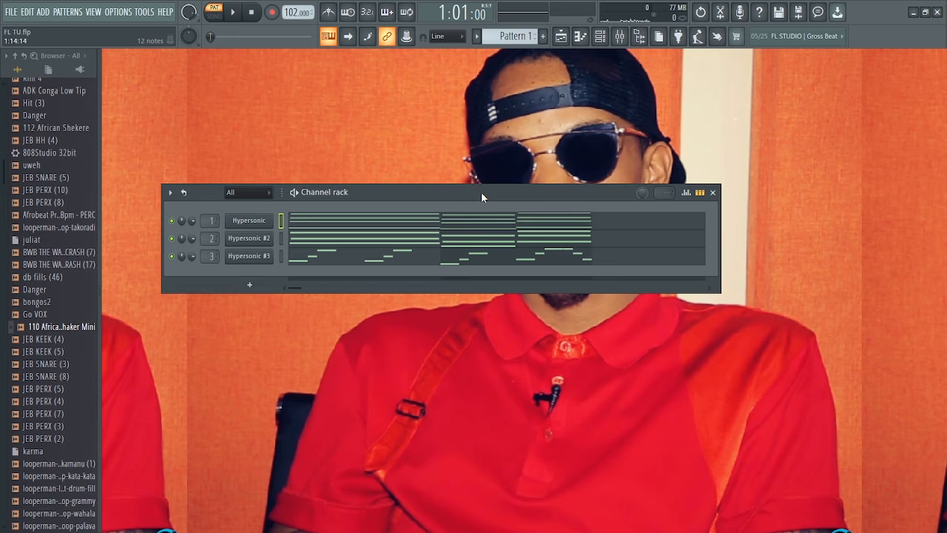
key(space)
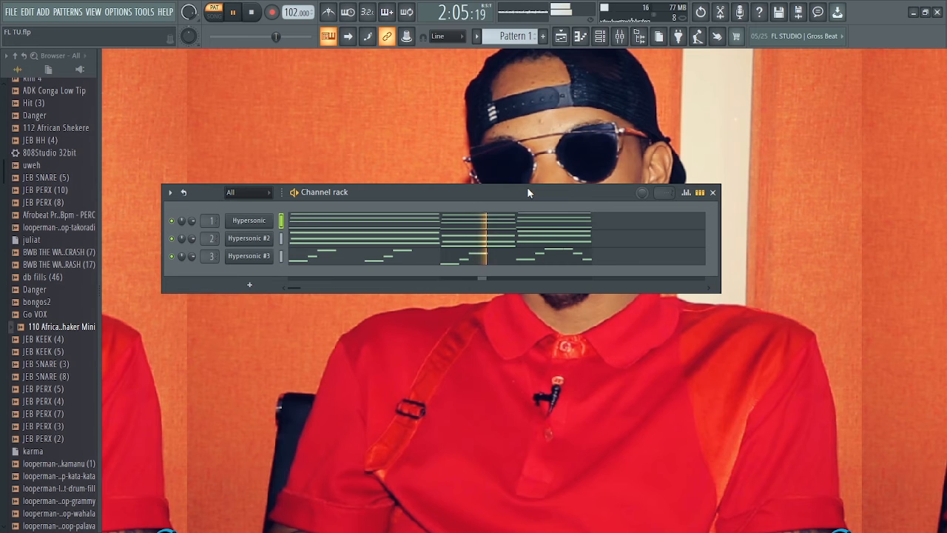
key(space)
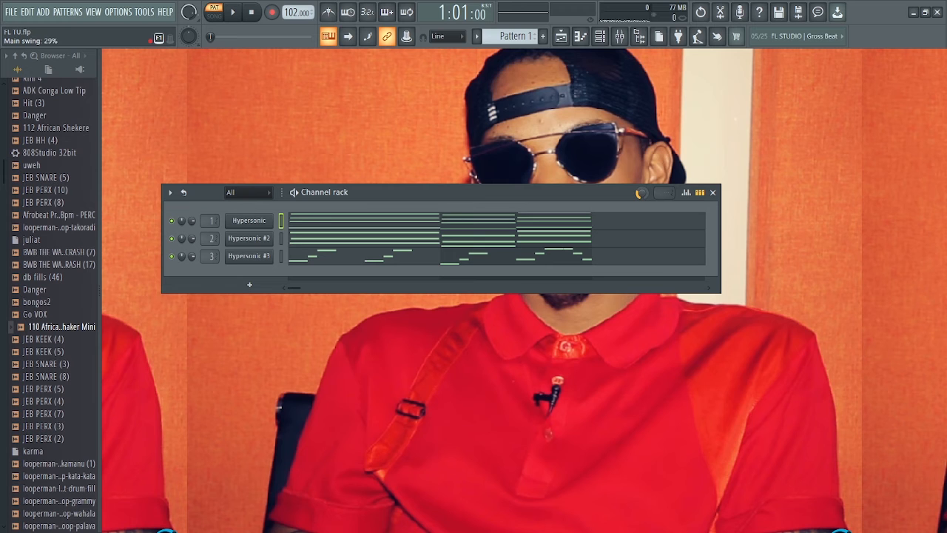
- Duplicate the Pattern 1 clip on playlist Track 1 so the copy starts at bar 3
click(561, 40)
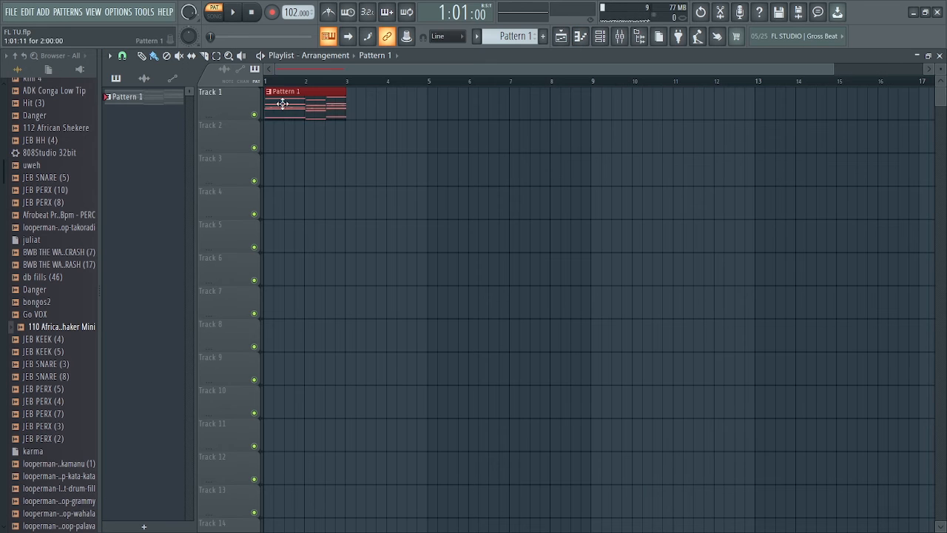
key(ctrl+b)
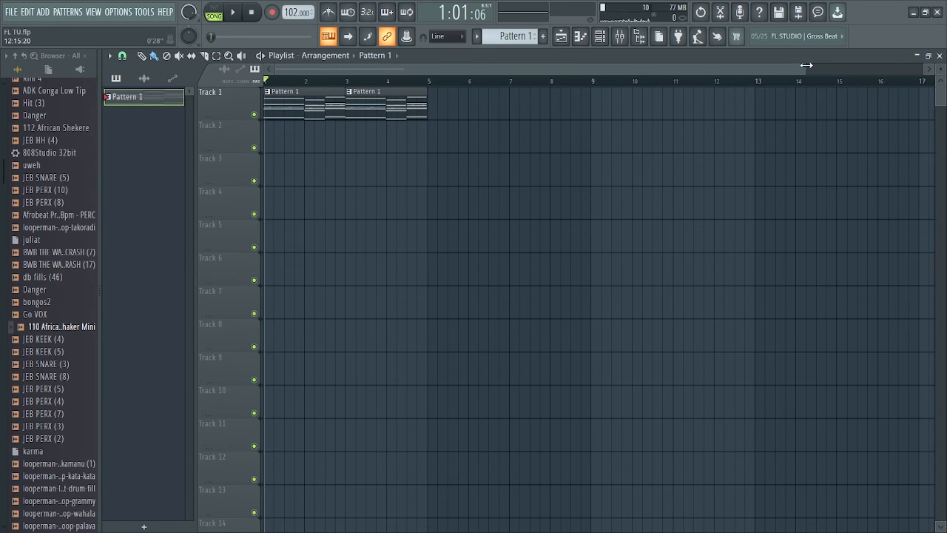
drag(807, 65, 557, 65)
- Place the 110 African Shaker Mini loop at the start of Track 2 and time-stretch it to 2 bars in Auto mode
drag(56, 338, 296, 145)
double_click(296, 145)
click(392, 188)
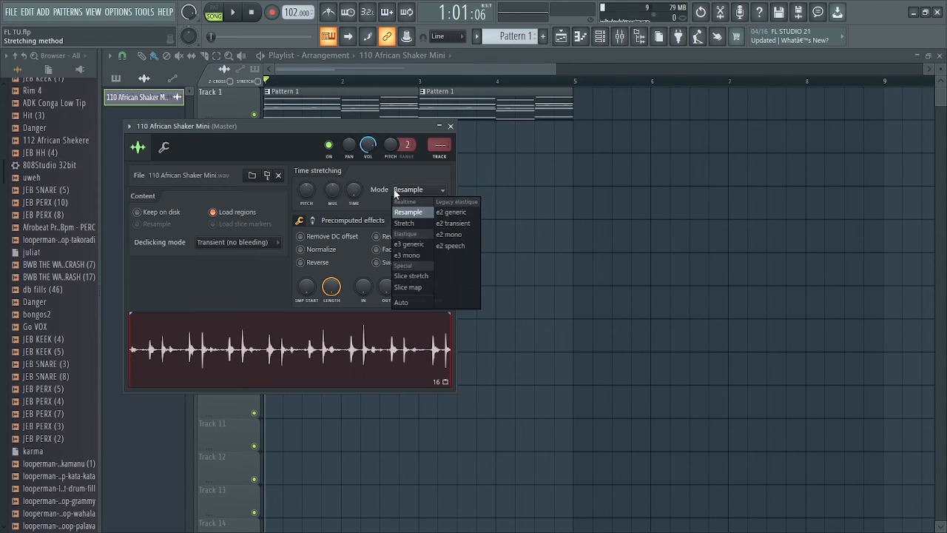
click(404, 303)
right_click(353, 190)
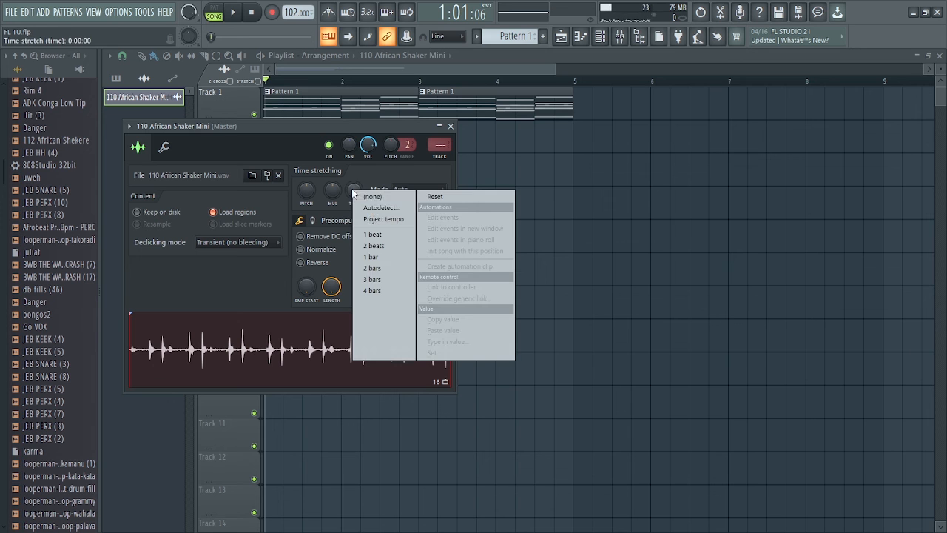
click(381, 268)
drag(244, 126, 321, 235)
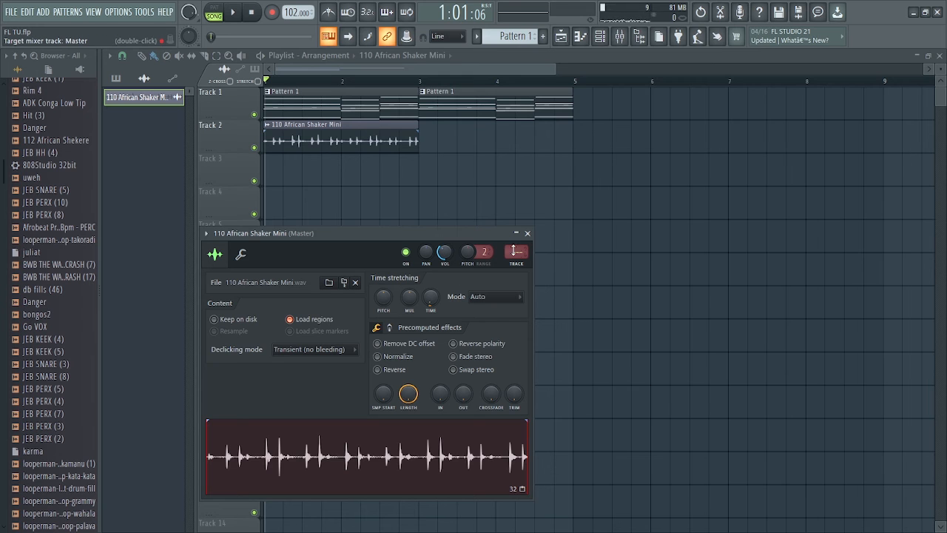
- Route the 110 African Shaker Mini loop to mixer Insert 4 and solo that track
click(620, 37)
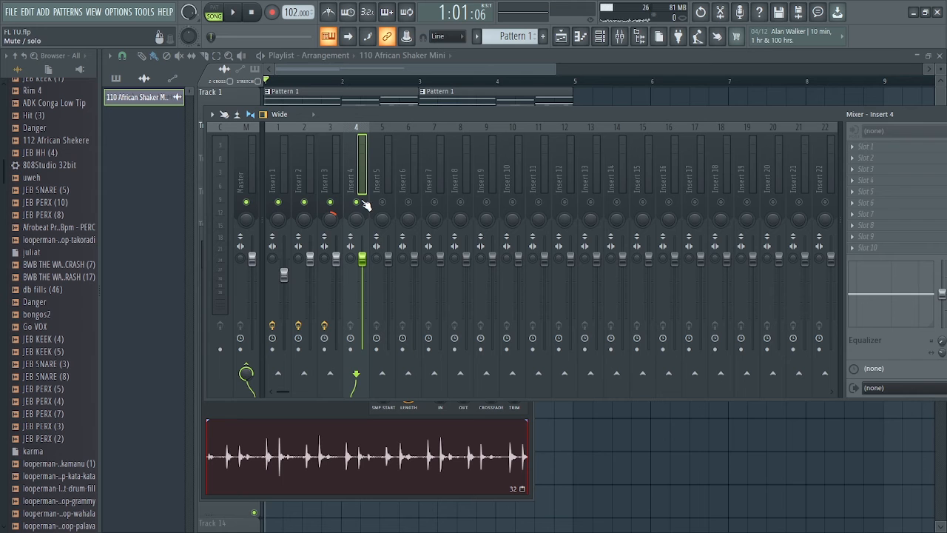
right_click(358, 202)
drag(426, 115, 347, 116)
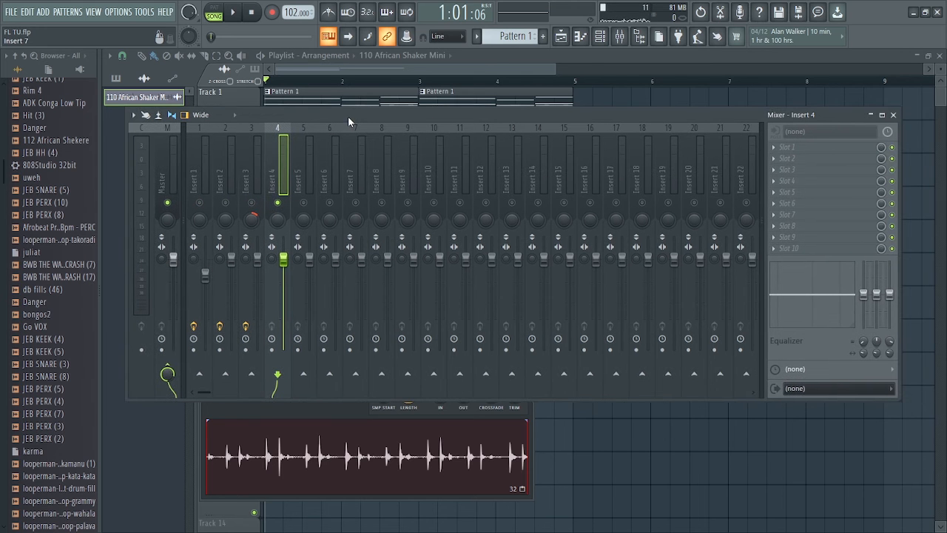
- Load Transient Processor into the first effect slot of mixer Insert 4, reducing its attack and setting its release to -67.5%
click(776, 149)
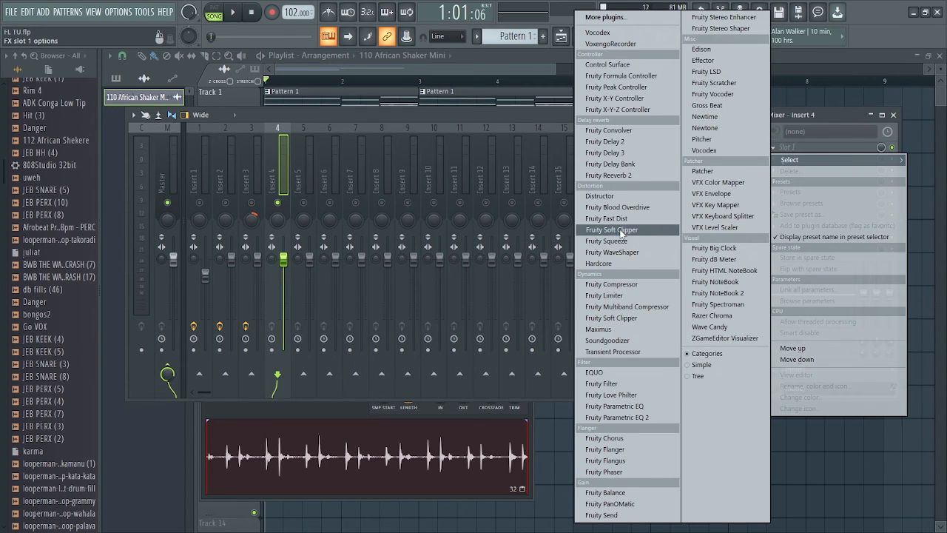
click(614, 351)
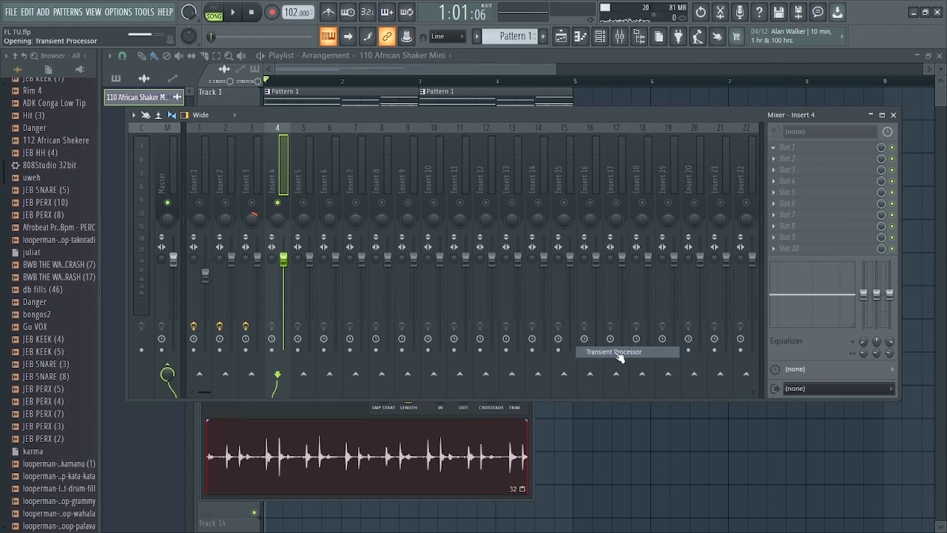
drag(244, 194, 244, 214)
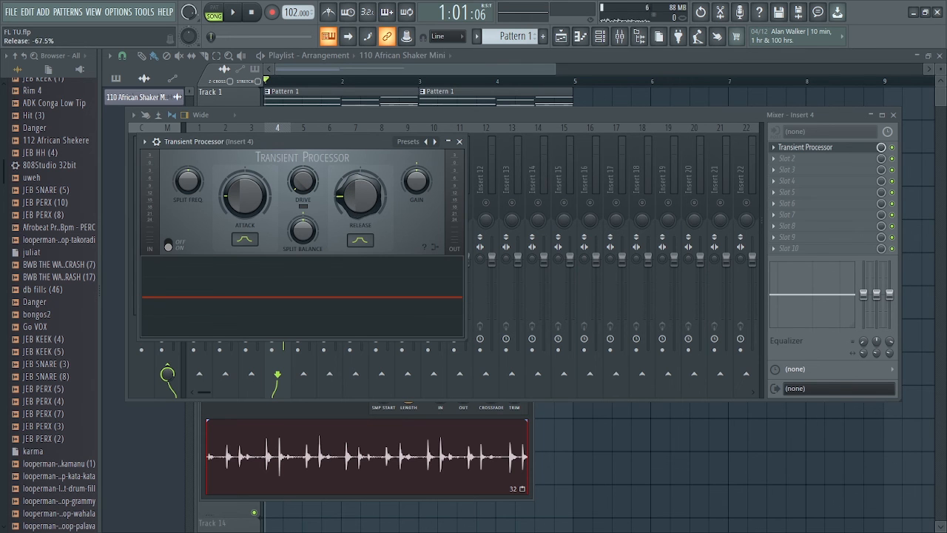
drag(358, 136, 608, 178)
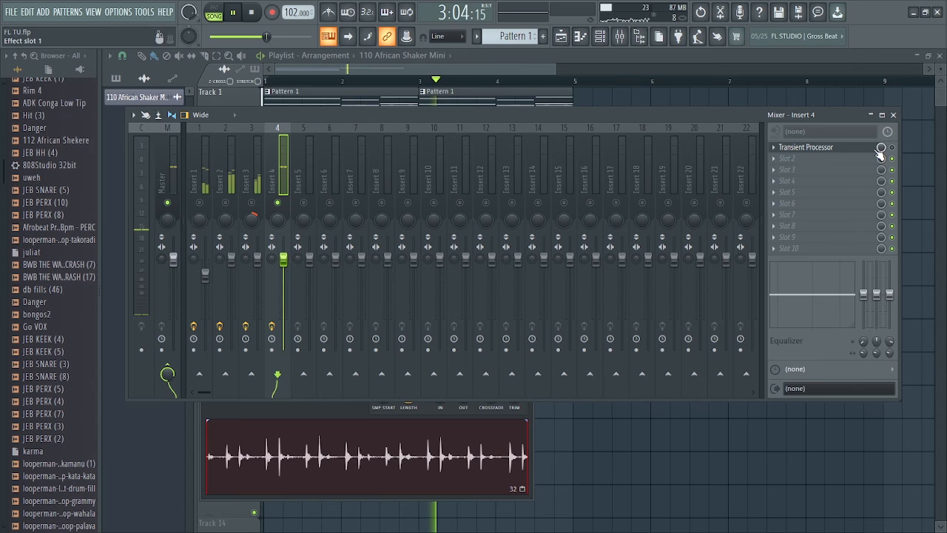
- Compare the shaker with and without Transient Processor during playback, unsolo Insert 4 to hear all layers, and close the mixer
key(space)
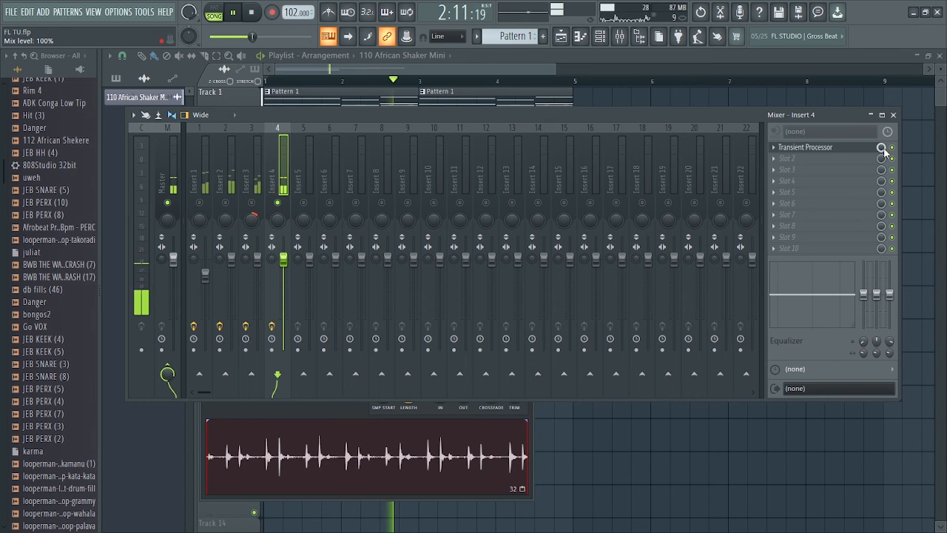
key(space)
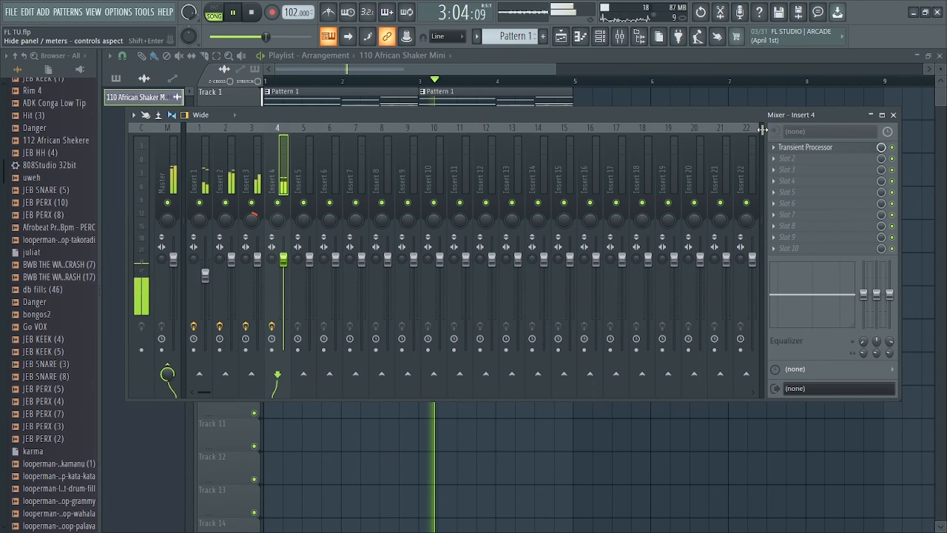
click(893, 116)
key(space)
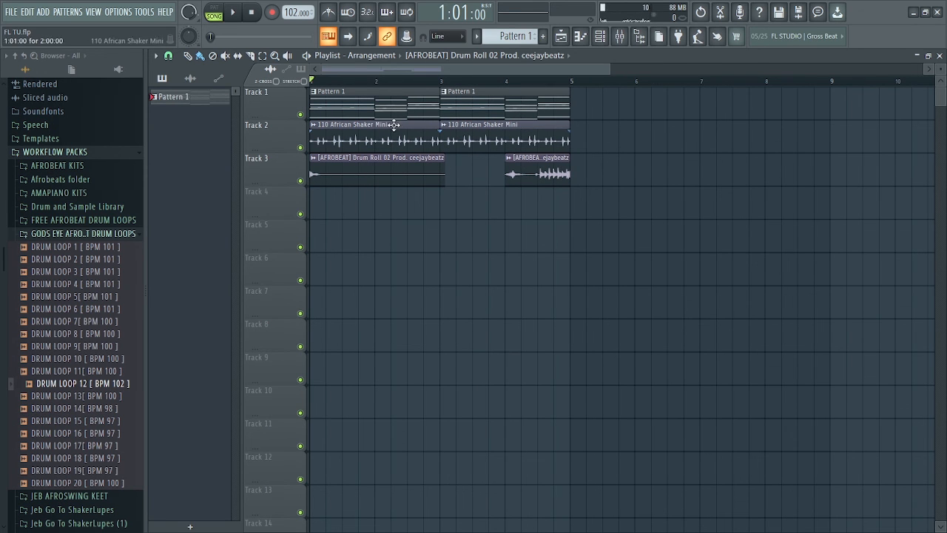
- Play the four-bar arrangement to hear the African shaker and Afrobeat drum roll clips with the chord pattern
drag(611, 66, 494, 68)
key(space)
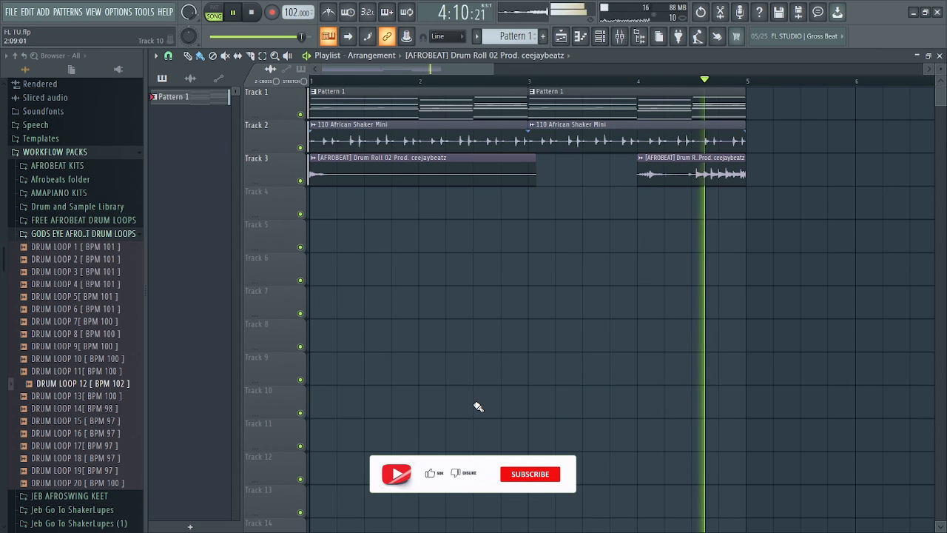
key(space)
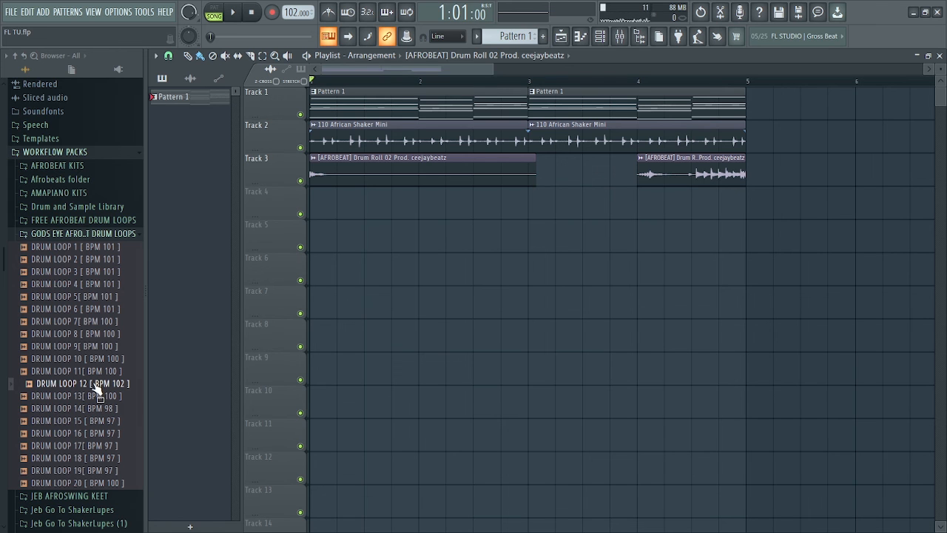
- Place DRUM LOOP 12 [ BPM 102 ] at the start of Track 4, trim its end to bar 5 using Beat snap, and play the arrangement
drag(97, 389, 362, 201)
click(169, 57)
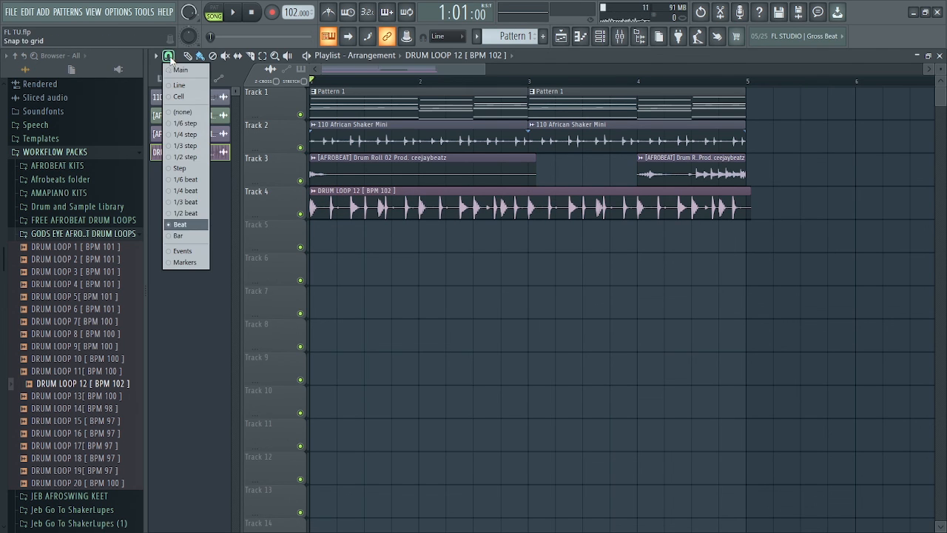
click(183, 226)
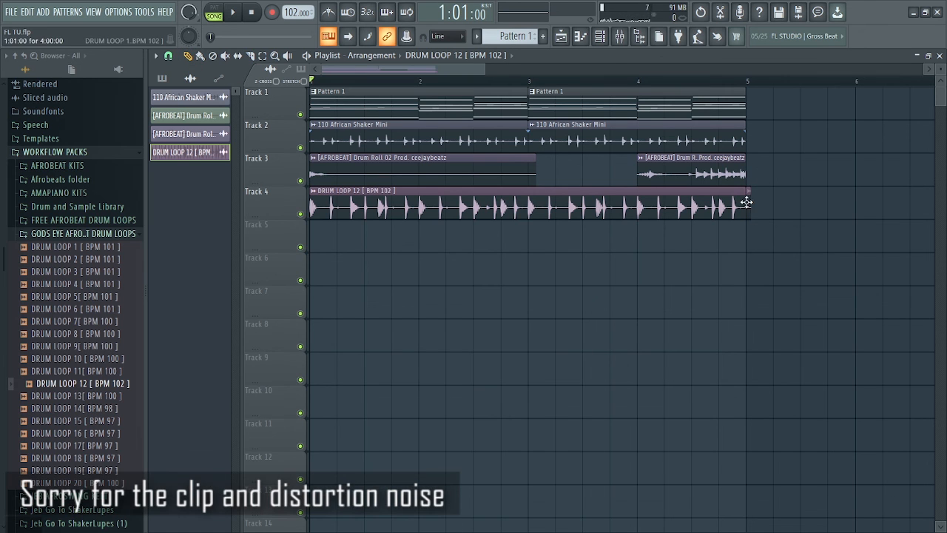
drag(493, 67, 479, 66)
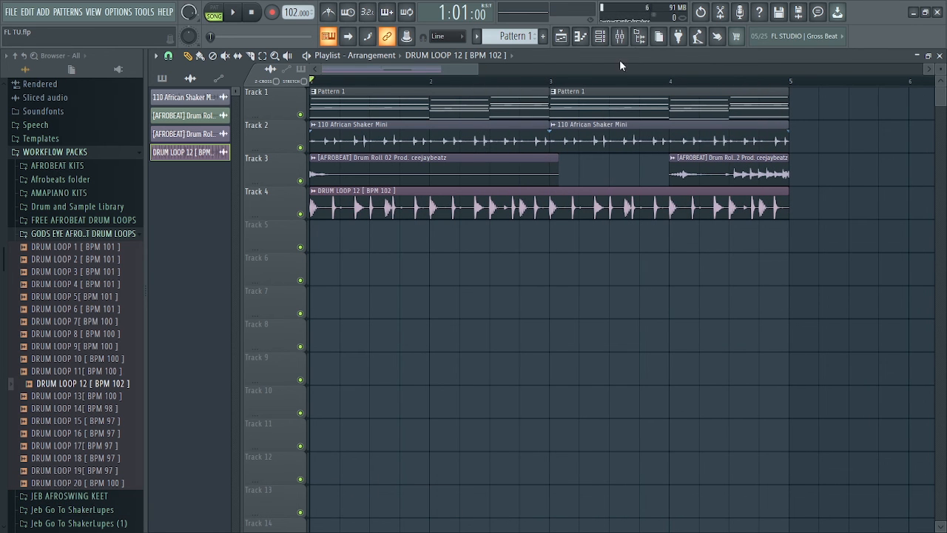
key(space)
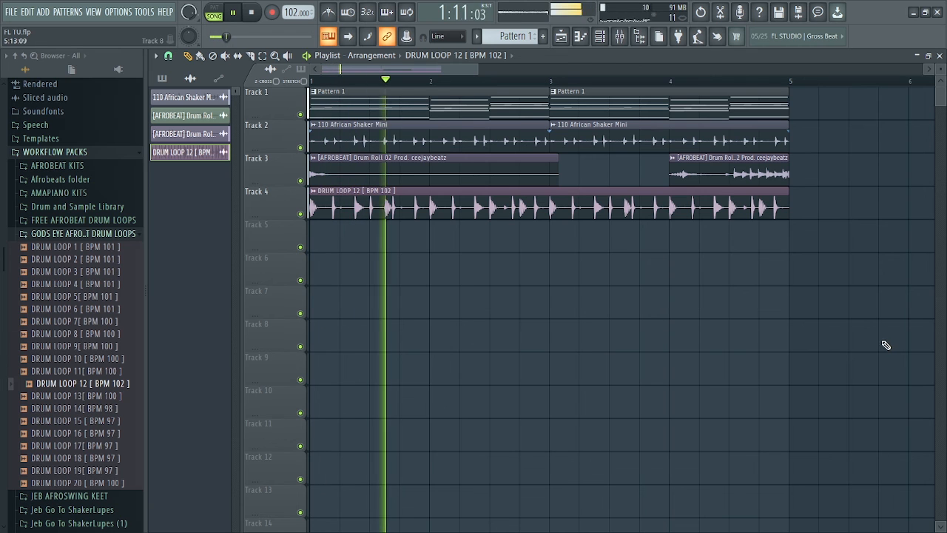